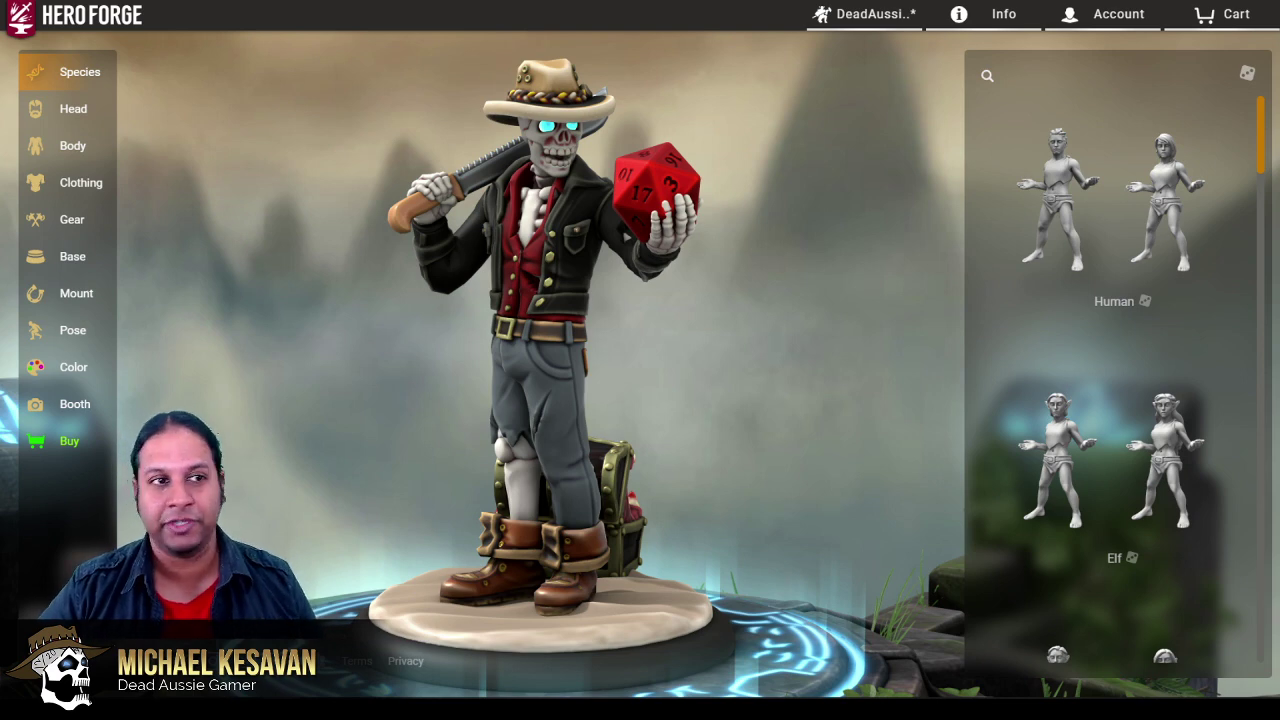
Step: Go to Digital Downloads from the account menu and scroll down to the Sample Models list
{"action": "left_click", "coordinate": [1135, 17]}
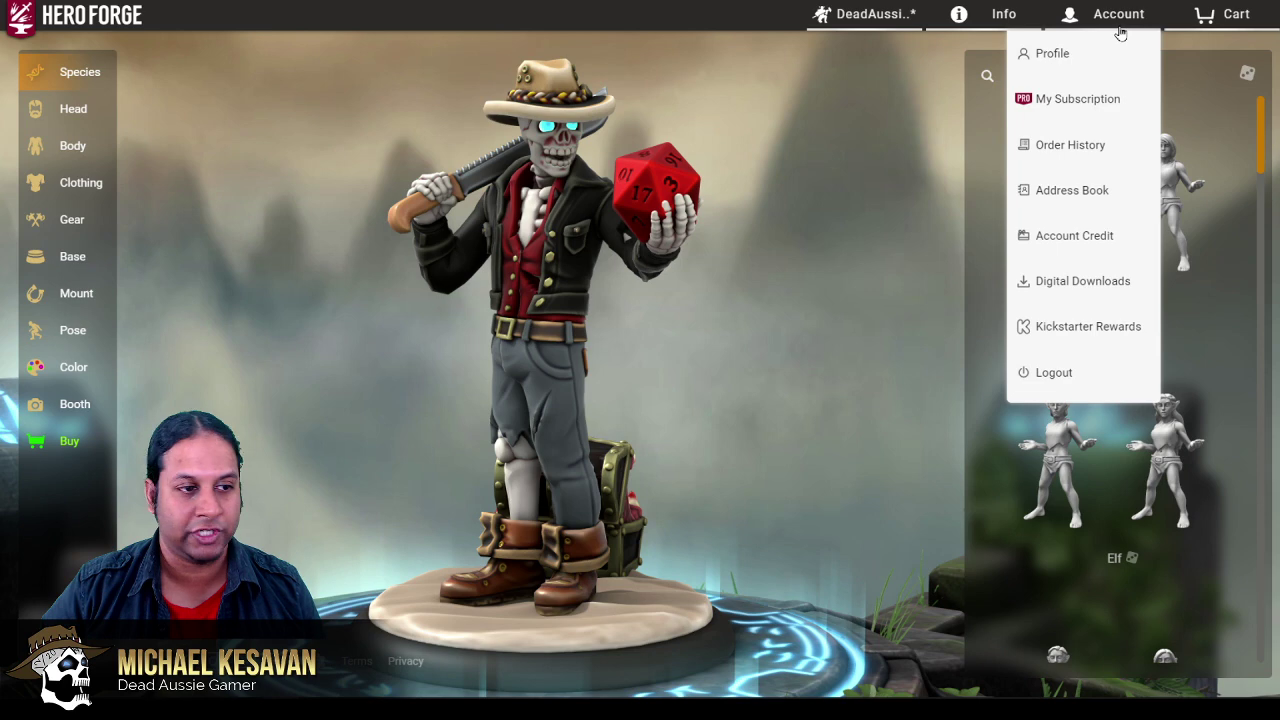
{"action": "left_click", "coordinate": [1086, 283]}
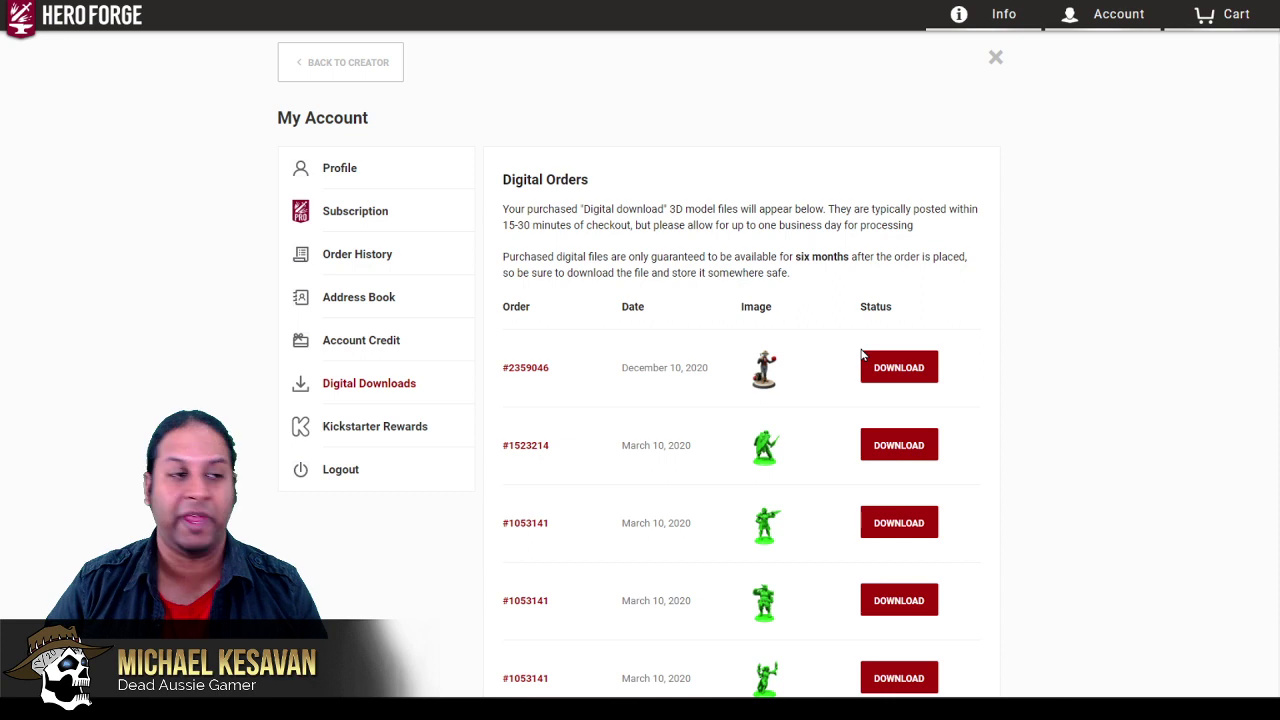
{"action": "scroll", "coordinate": [863, 360], "scroll_direction": "down", "scroll_amount": 7}
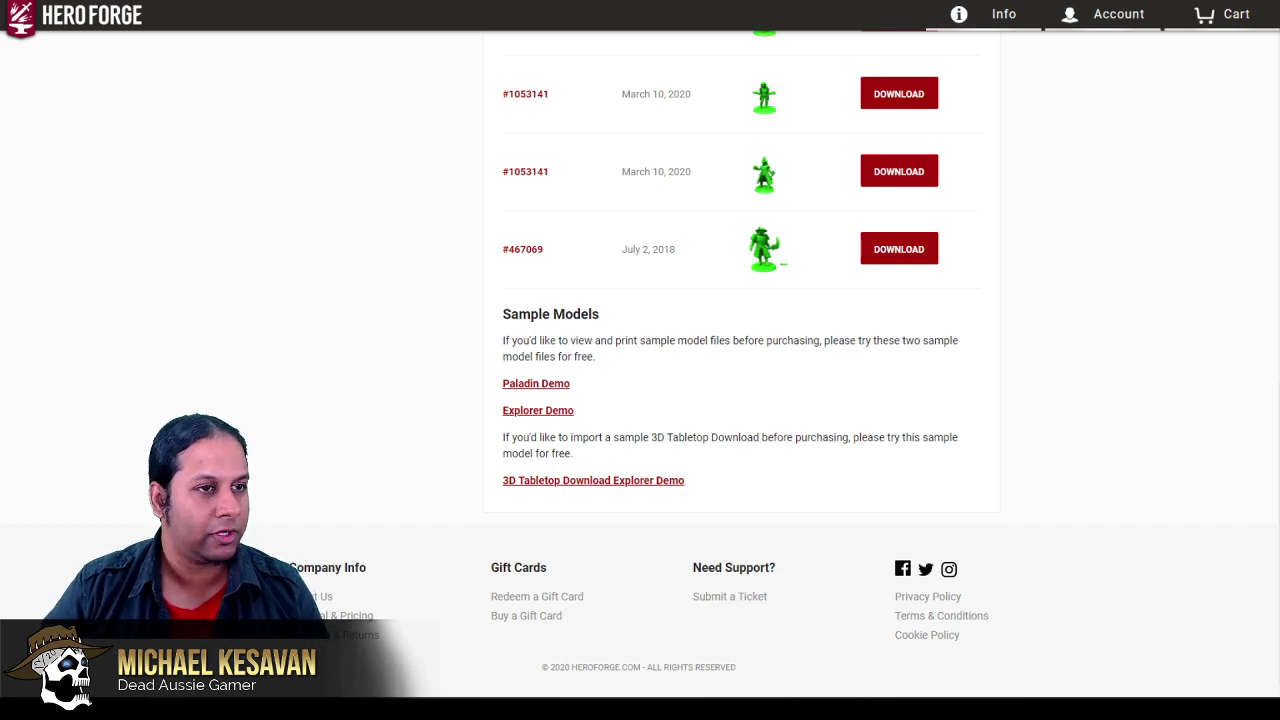
Step: Leave the browser for the desktop and select the Hero Forge model file there
{"action": "key", "text": "super+d"}
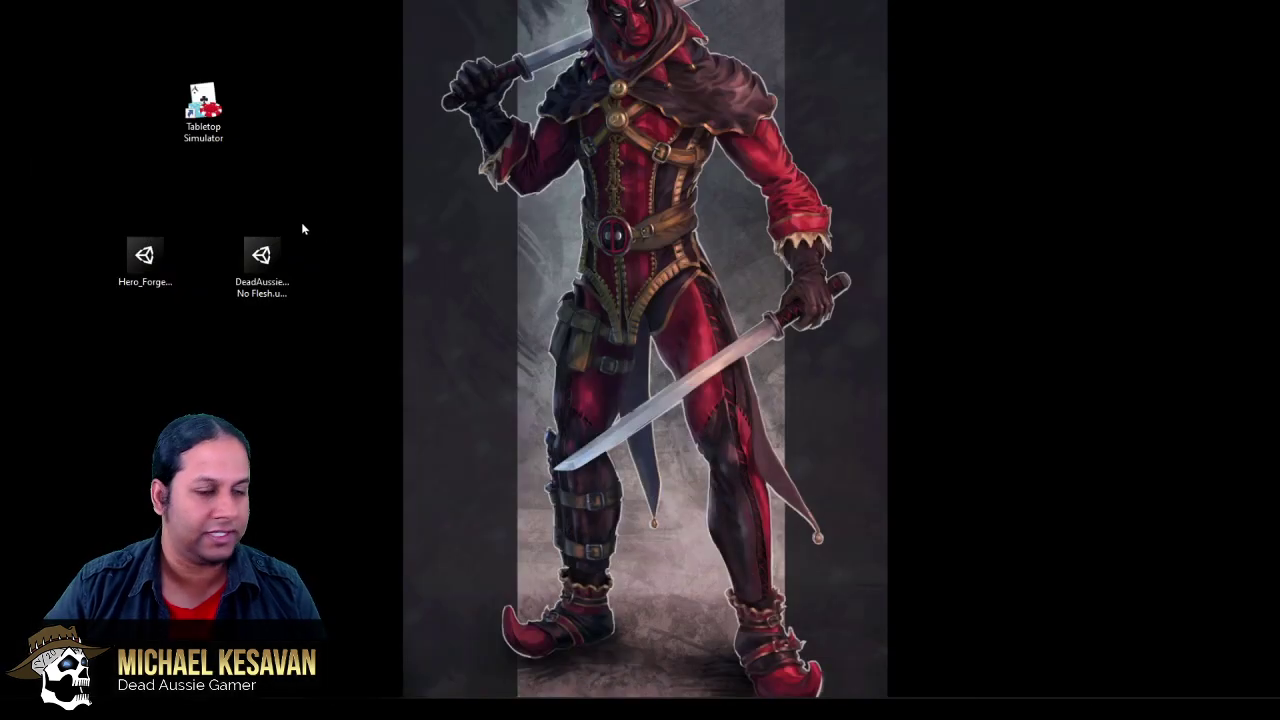
{"action": "left_click", "coordinate": [128, 258]}
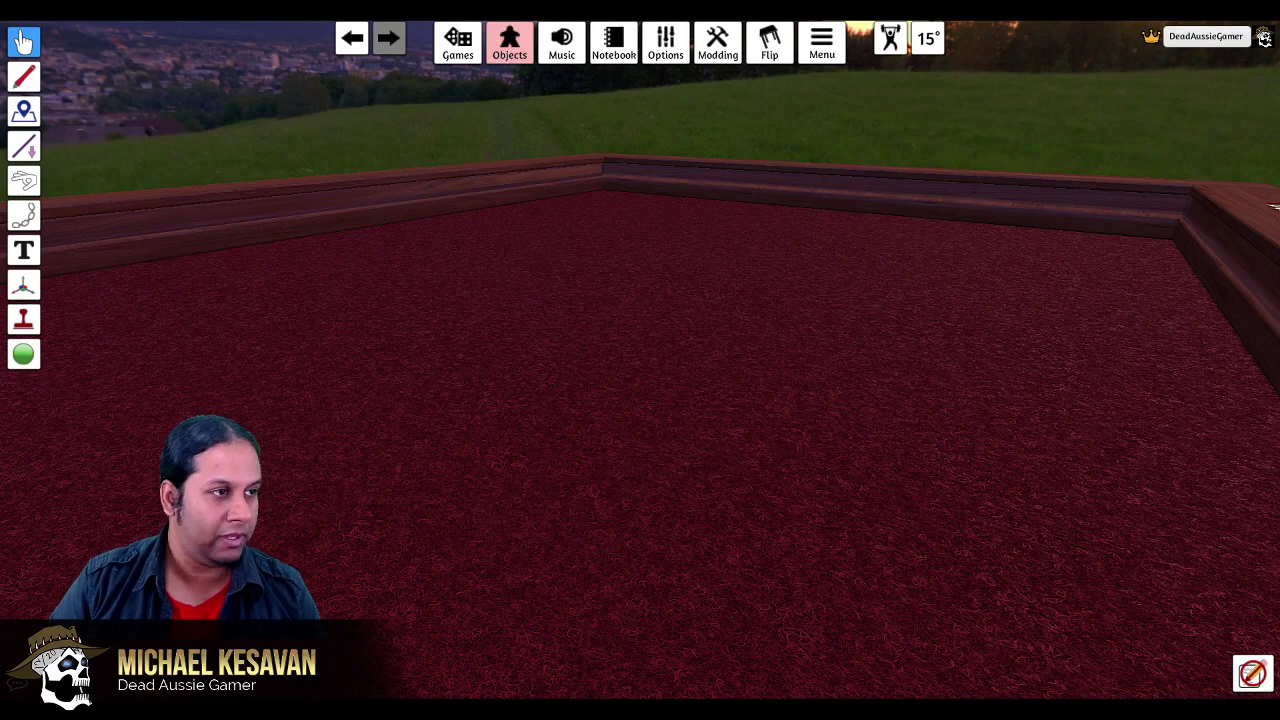
Step: Spawn a Custom AssetBundle object from Objects > Components > Custom and place it on the table
{"action": "left_click", "coordinate": [530, 55]}
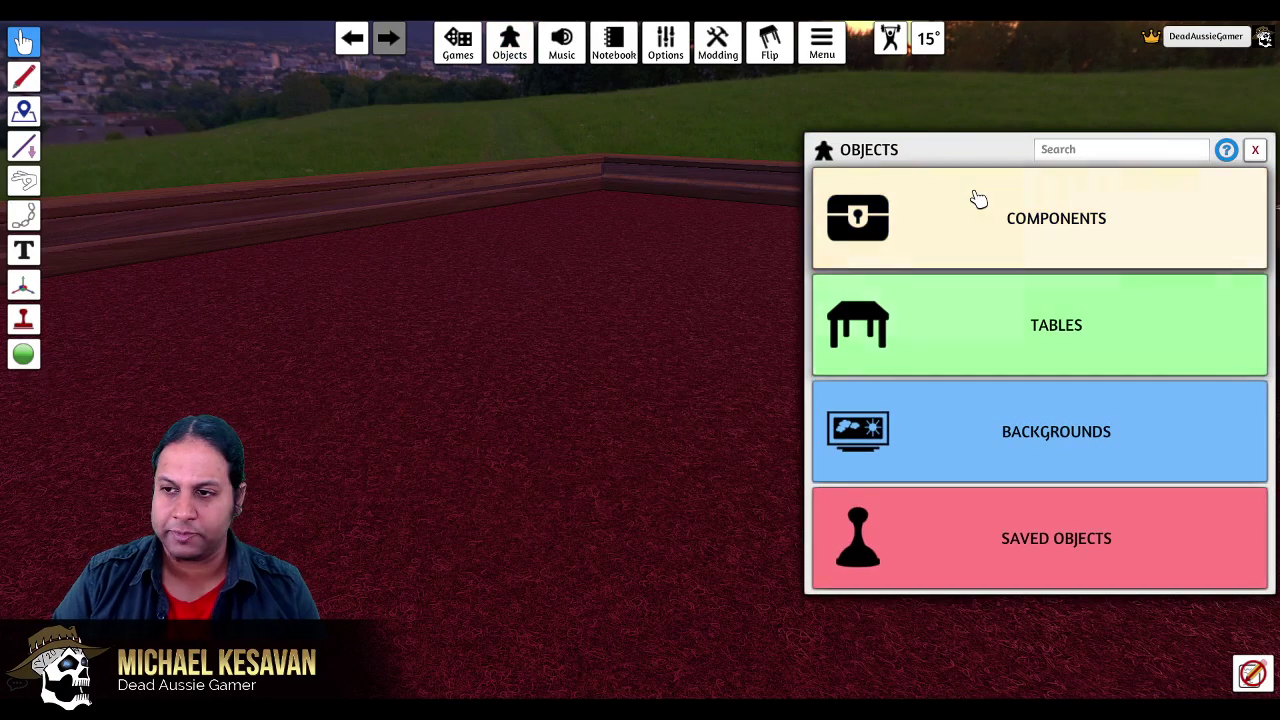
{"action": "left_click", "coordinate": [958, 220]}
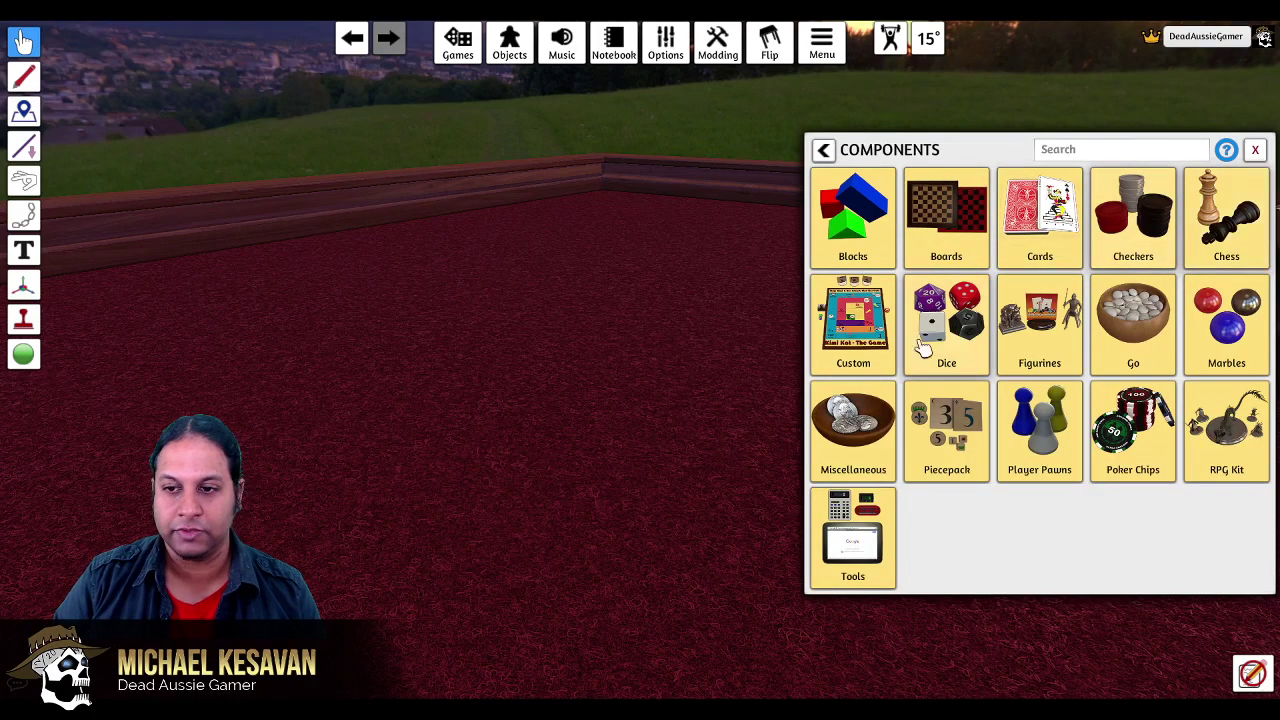
{"action": "left_click", "coordinate": [881, 336]}
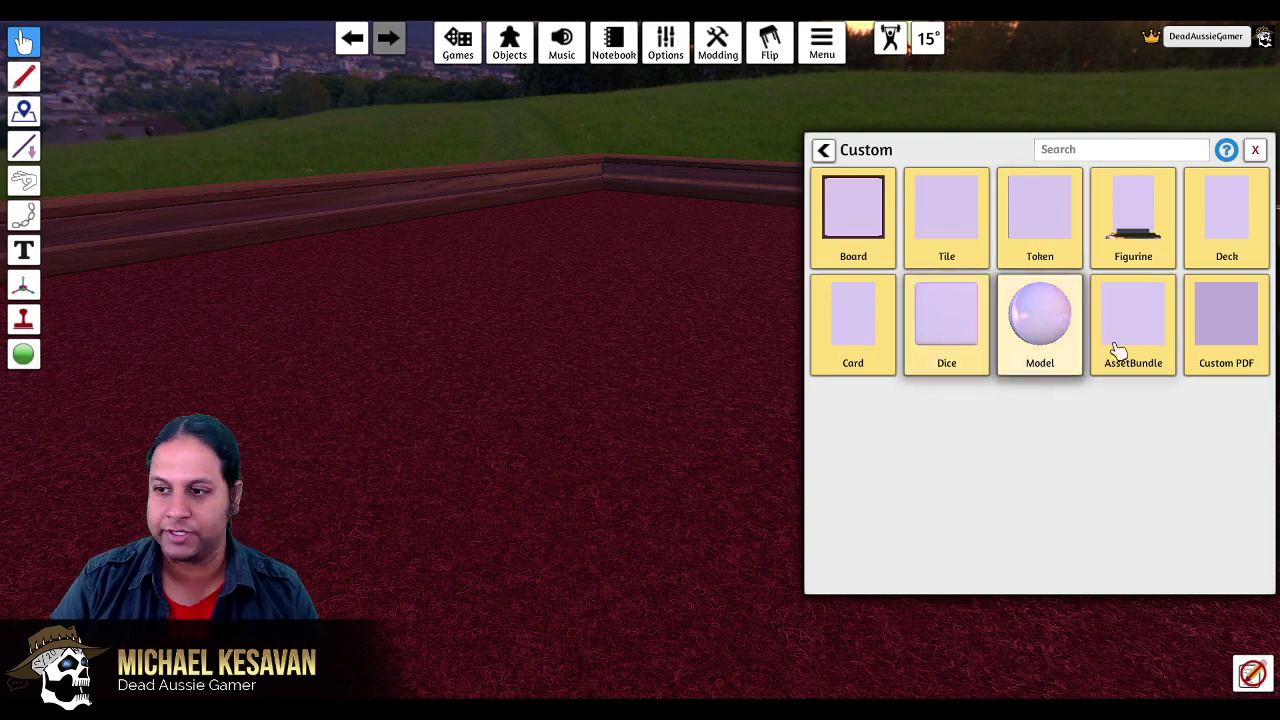
{"action": "left_click", "coordinate": [1151, 329]}
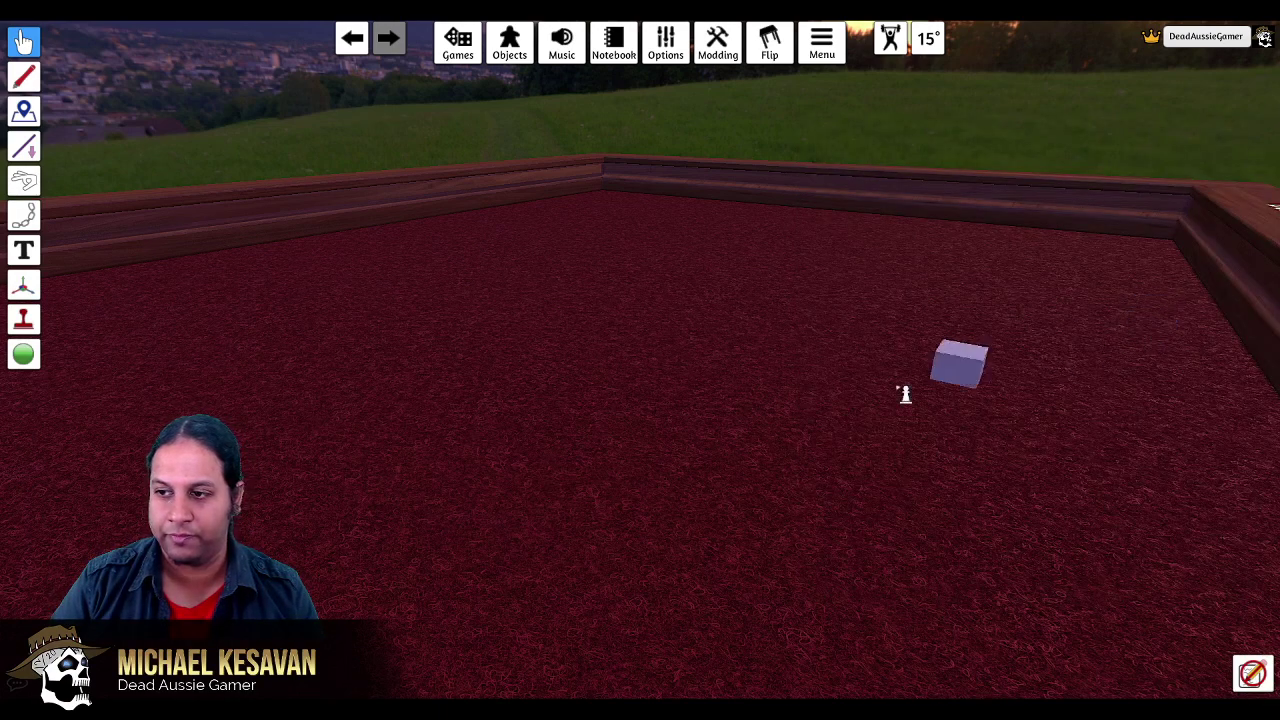
{"action": "left_click", "coordinate": [565, 407]}
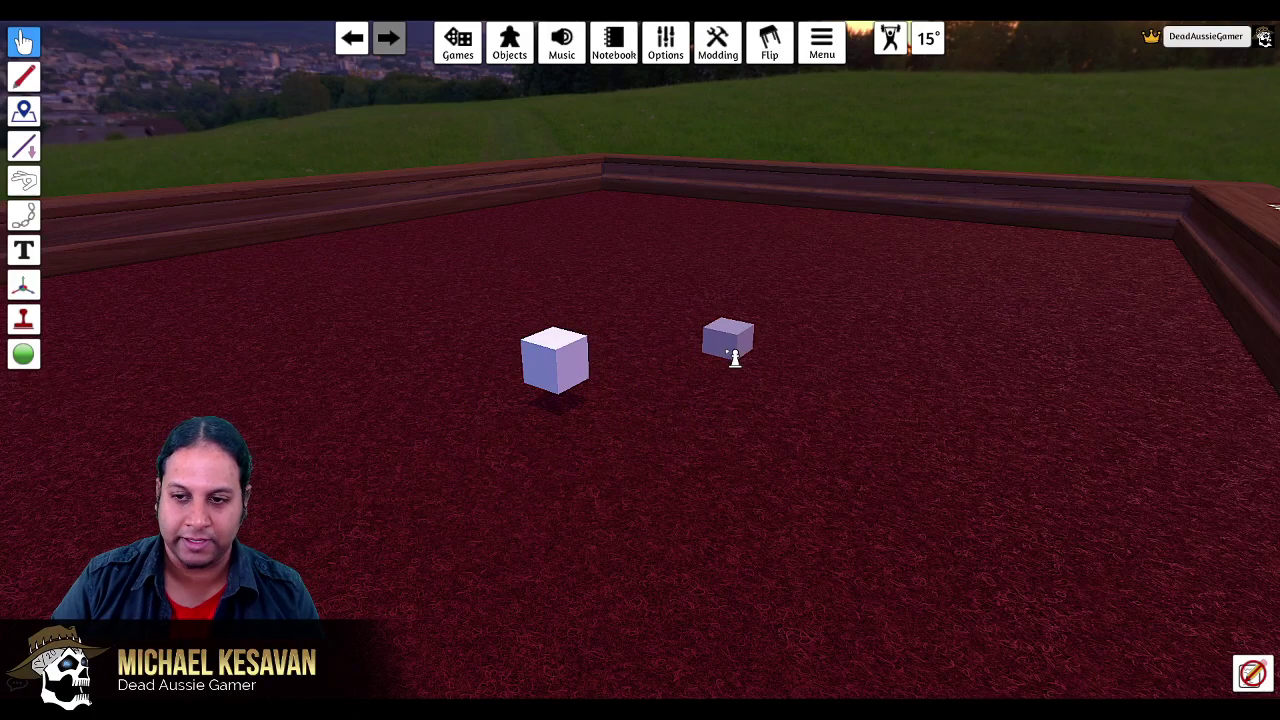
Step: Choose Hero_Forge_Explorer_Demo.unity3d as the main bundle and upload it to the Steam Cloud
{"action": "right_click", "coordinate": [730, 357]}
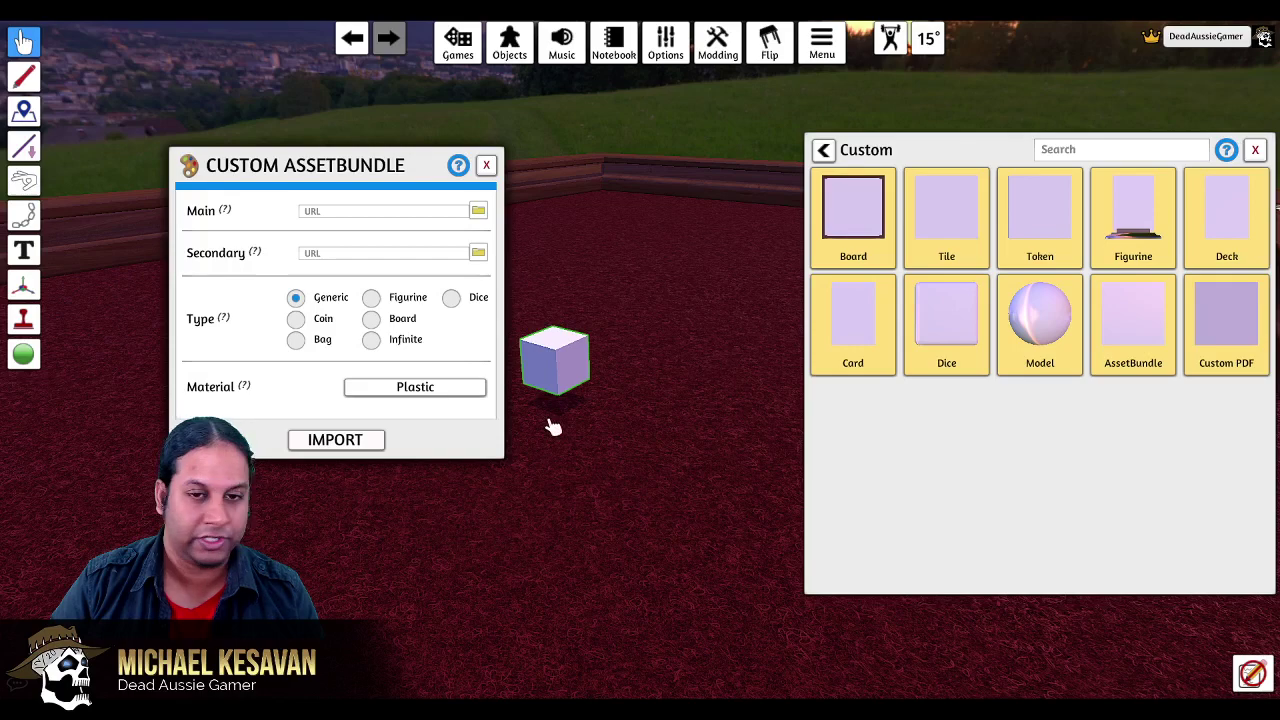
{"action": "mouse_move", "coordinate": [222, 214]}
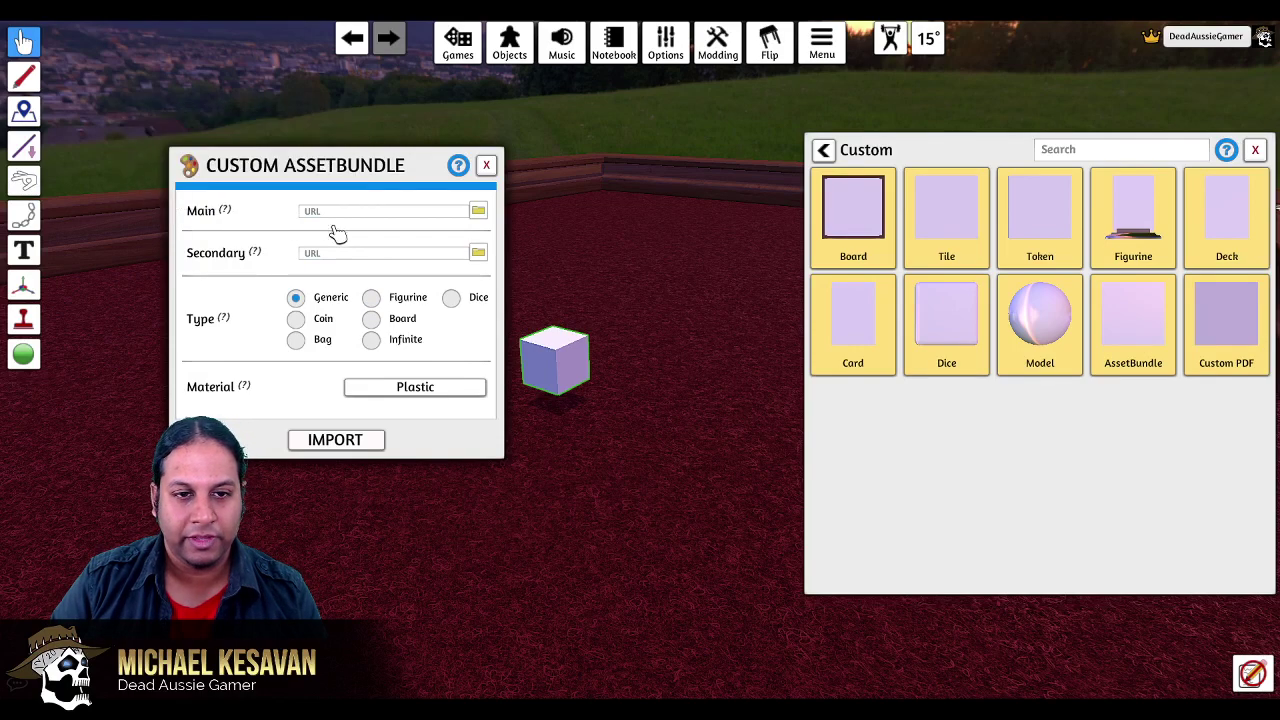
{"action": "left_click", "coordinate": [480, 213]}
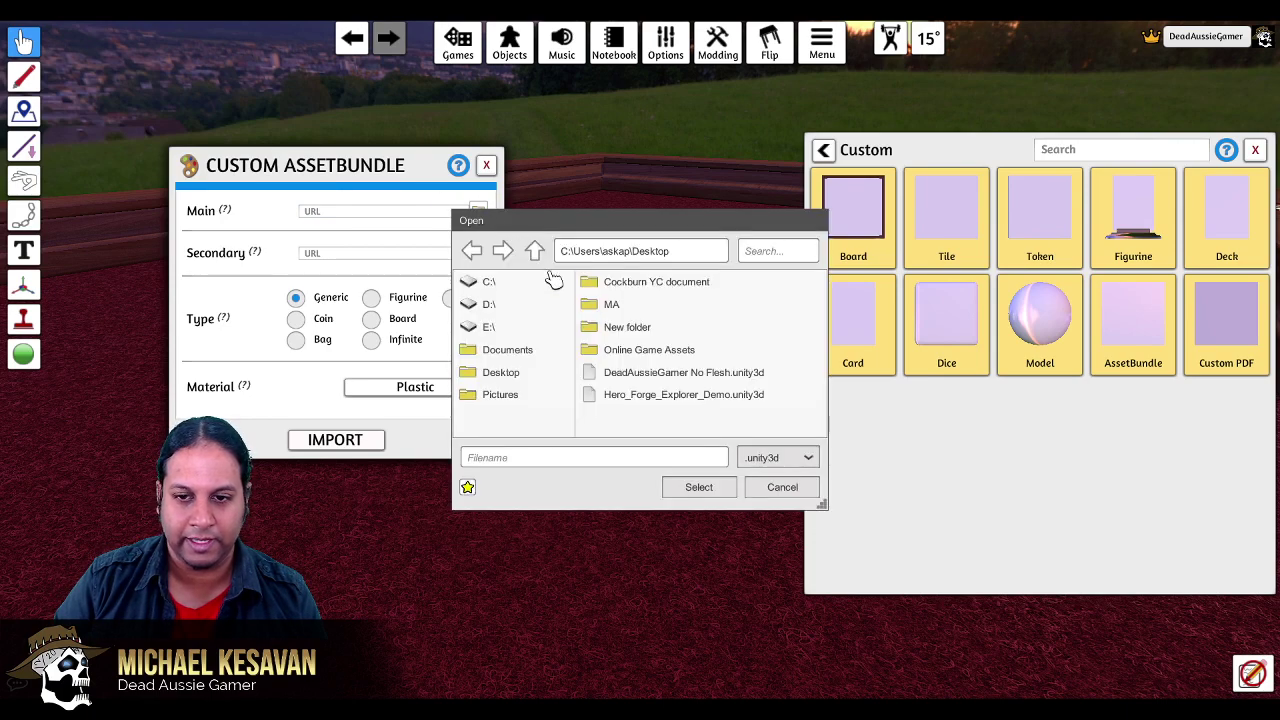
{"action": "left_click", "coordinate": [640, 404]}
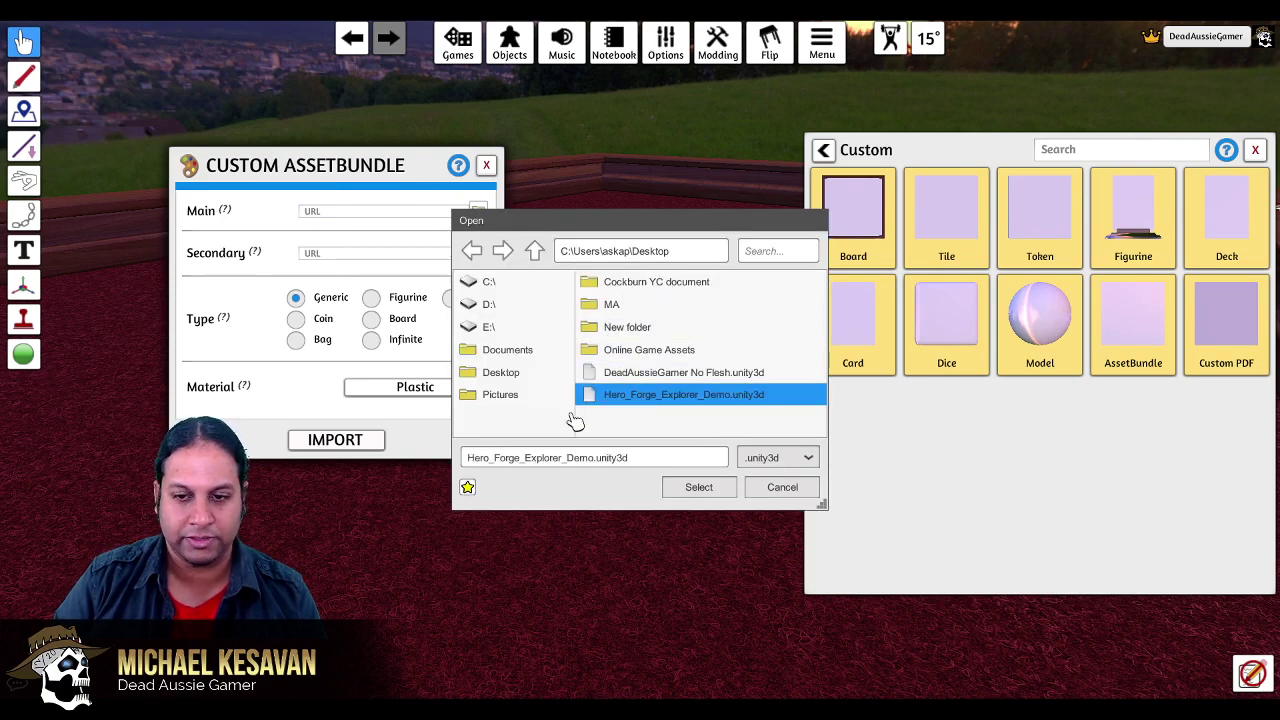
{"action": "left_click", "coordinate": [690, 497]}
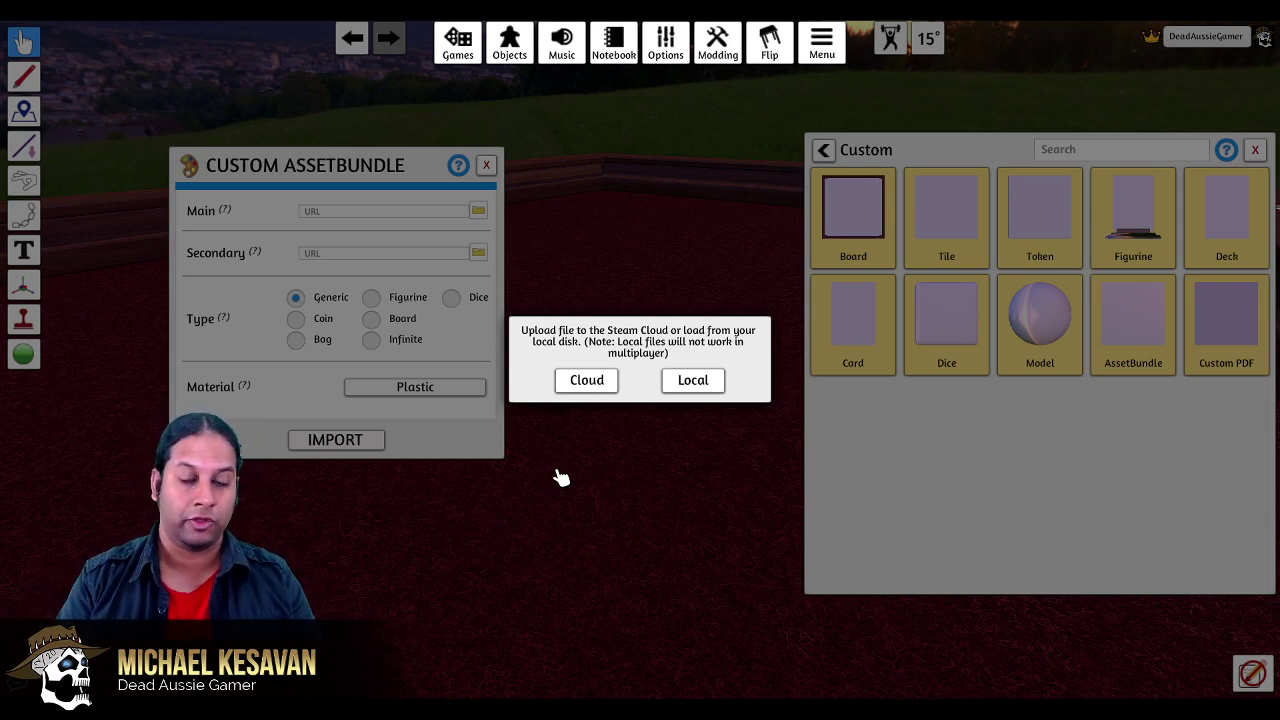
{"action": "left_click", "coordinate": [588, 388]}
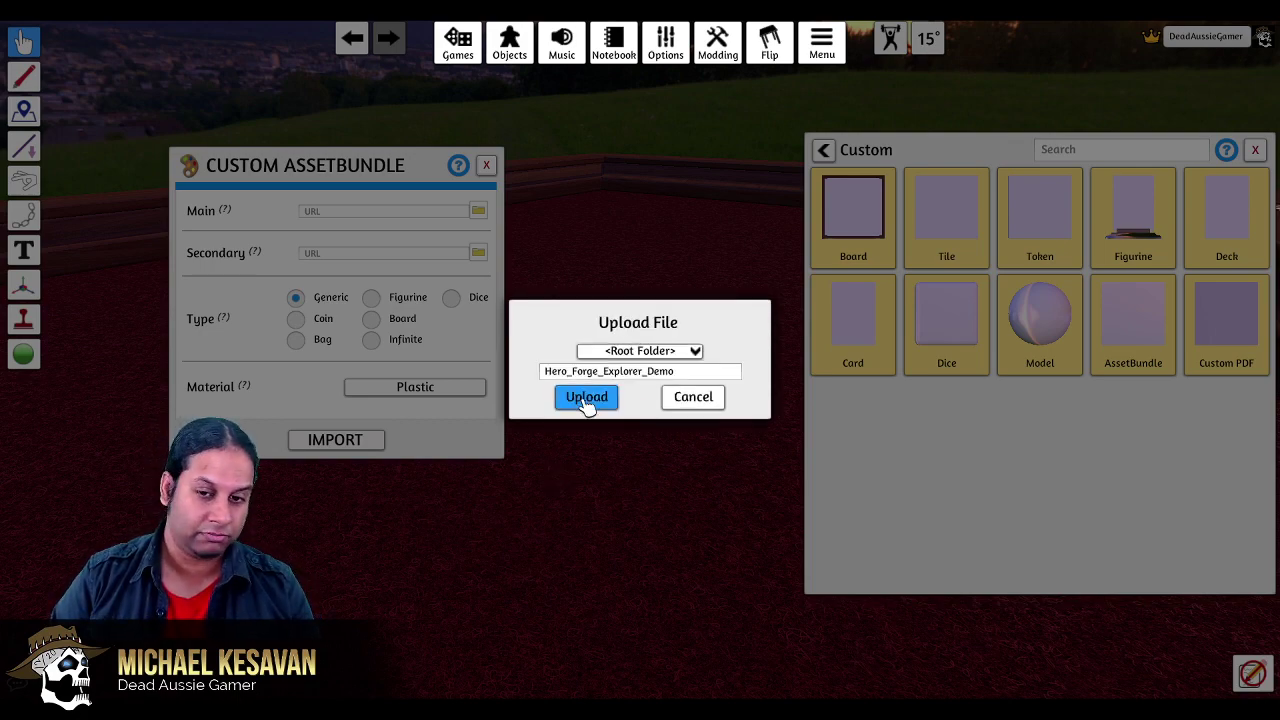
{"action": "left_click", "coordinate": [586, 404]}
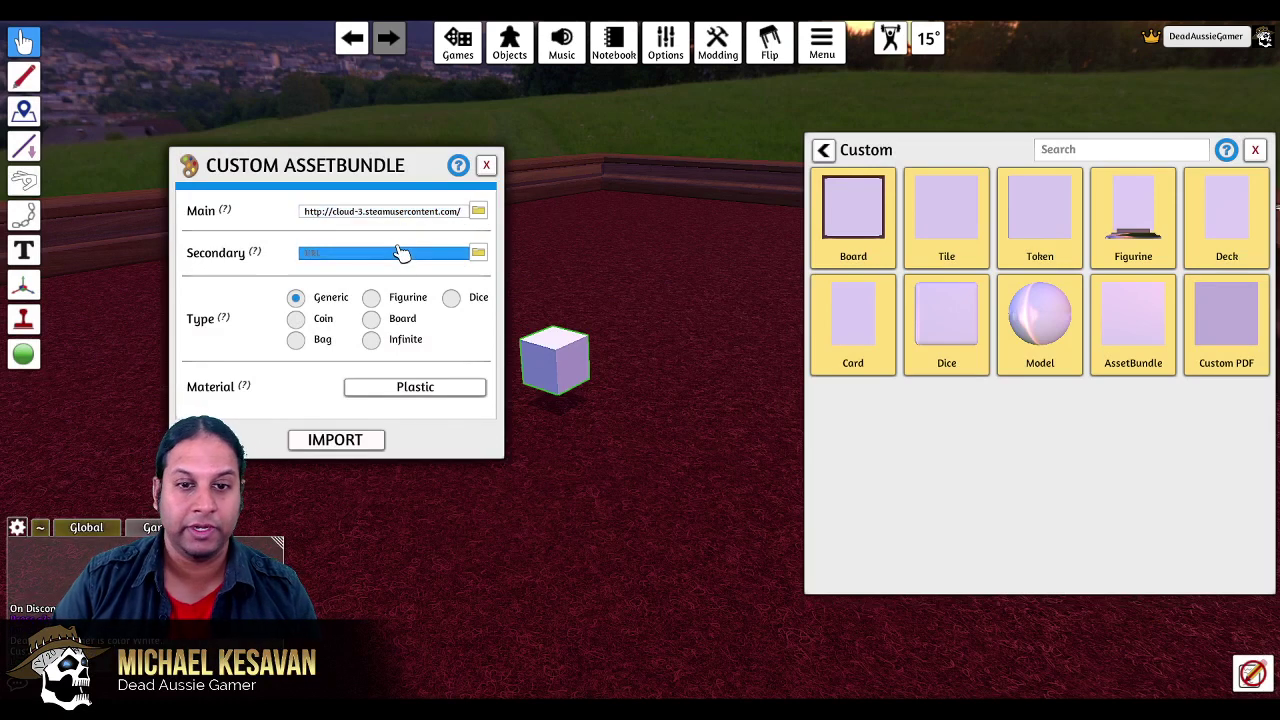
Step: Set the object type to Figurine with Plastic material and import the elf model
{"action": "left_click", "coordinate": [372, 298]}
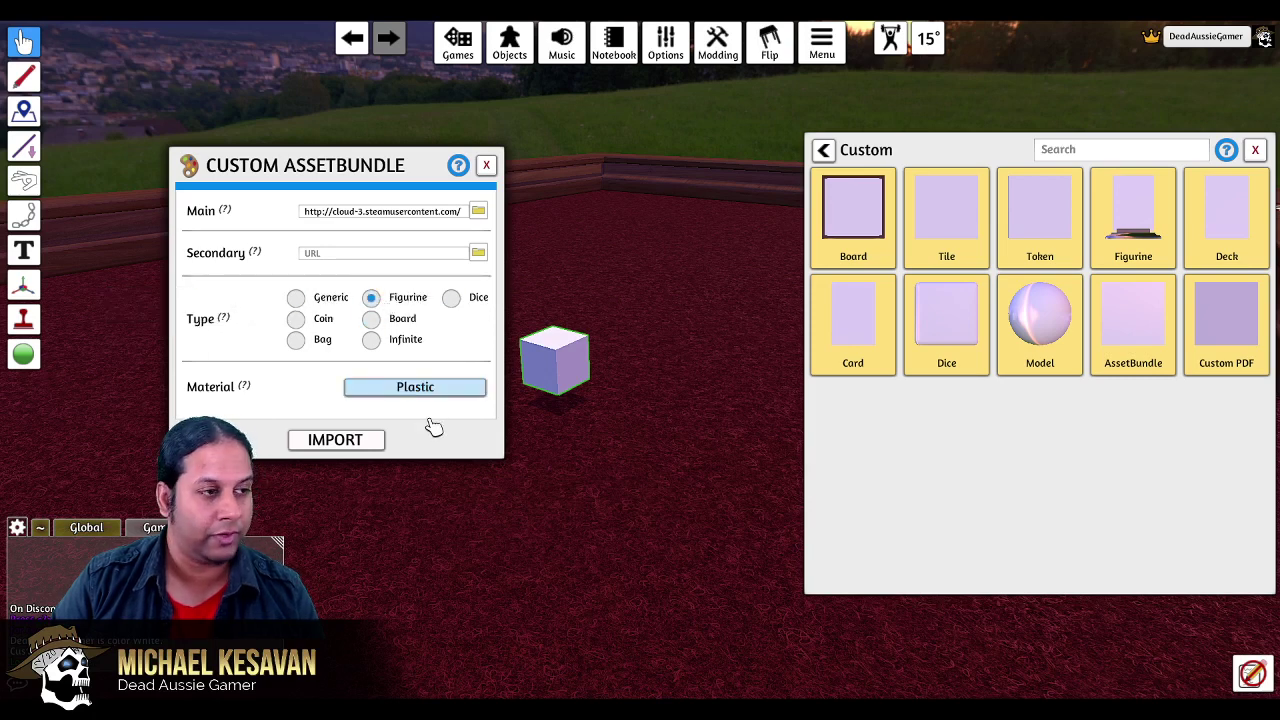
{"action": "left_click", "coordinate": [390, 394]}
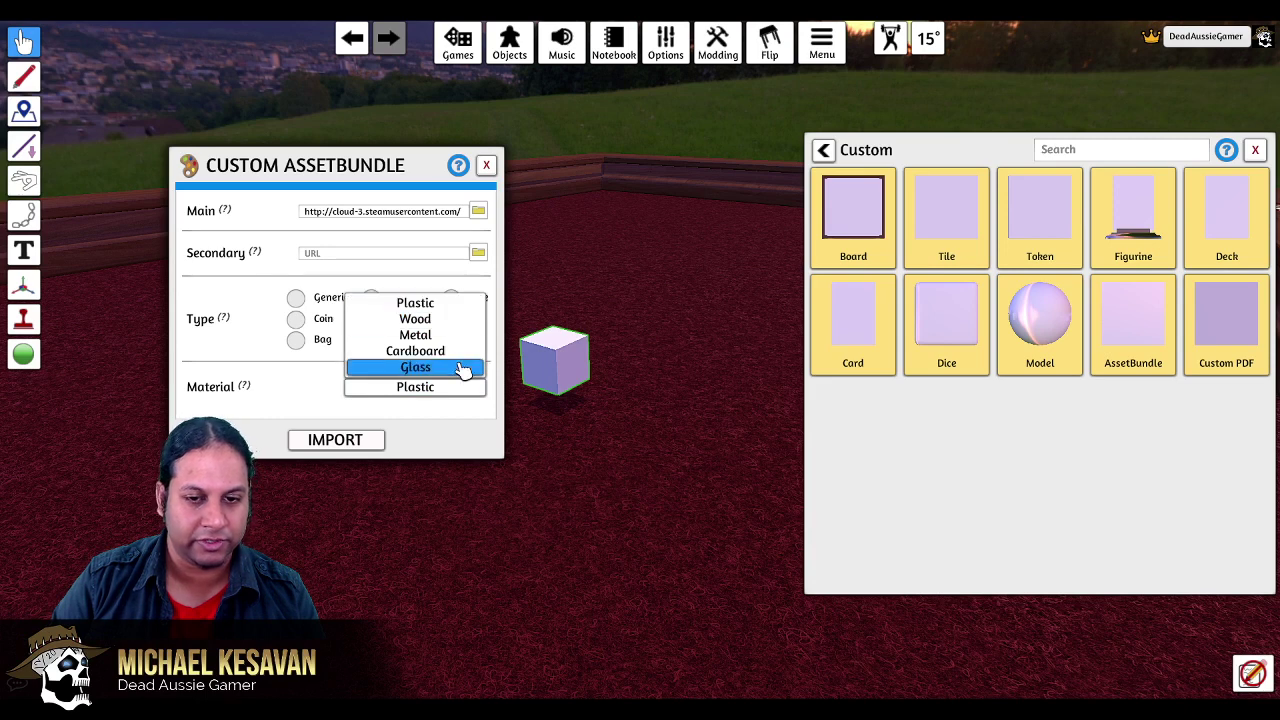
{"action": "left_click", "coordinate": [452, 304]}
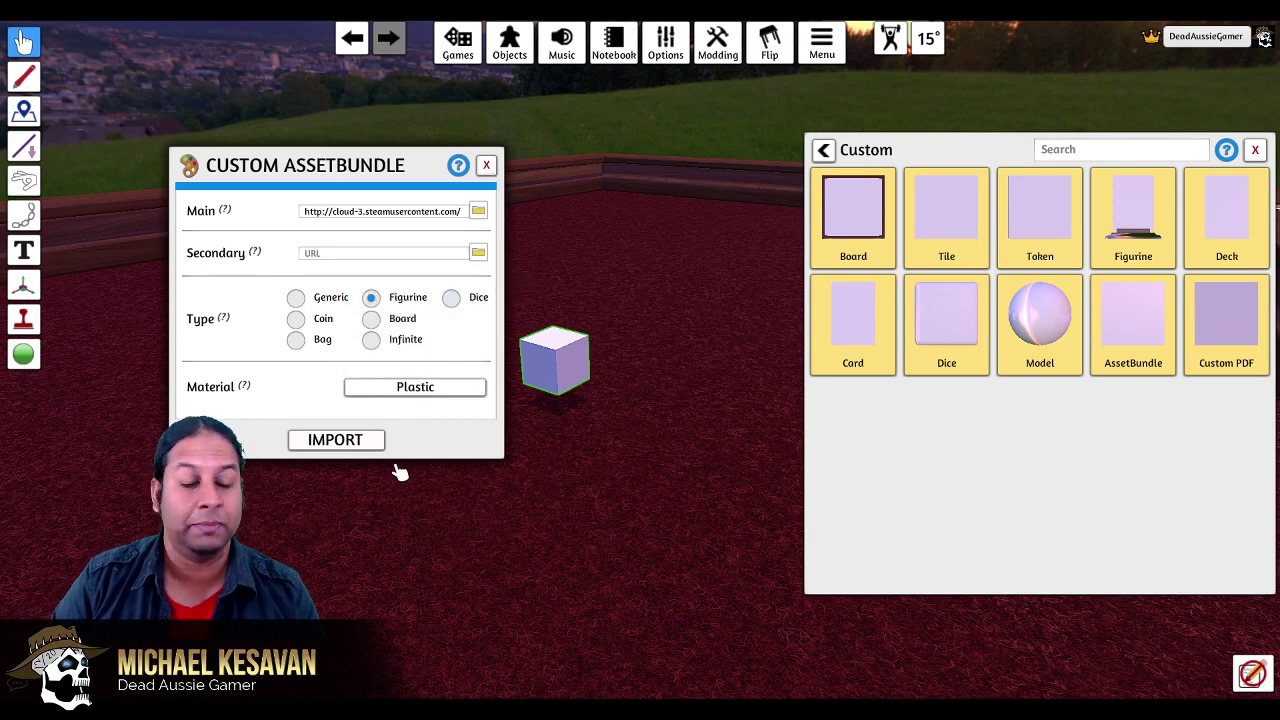
{"action": "left_click", "coordinate": [335, 440]}
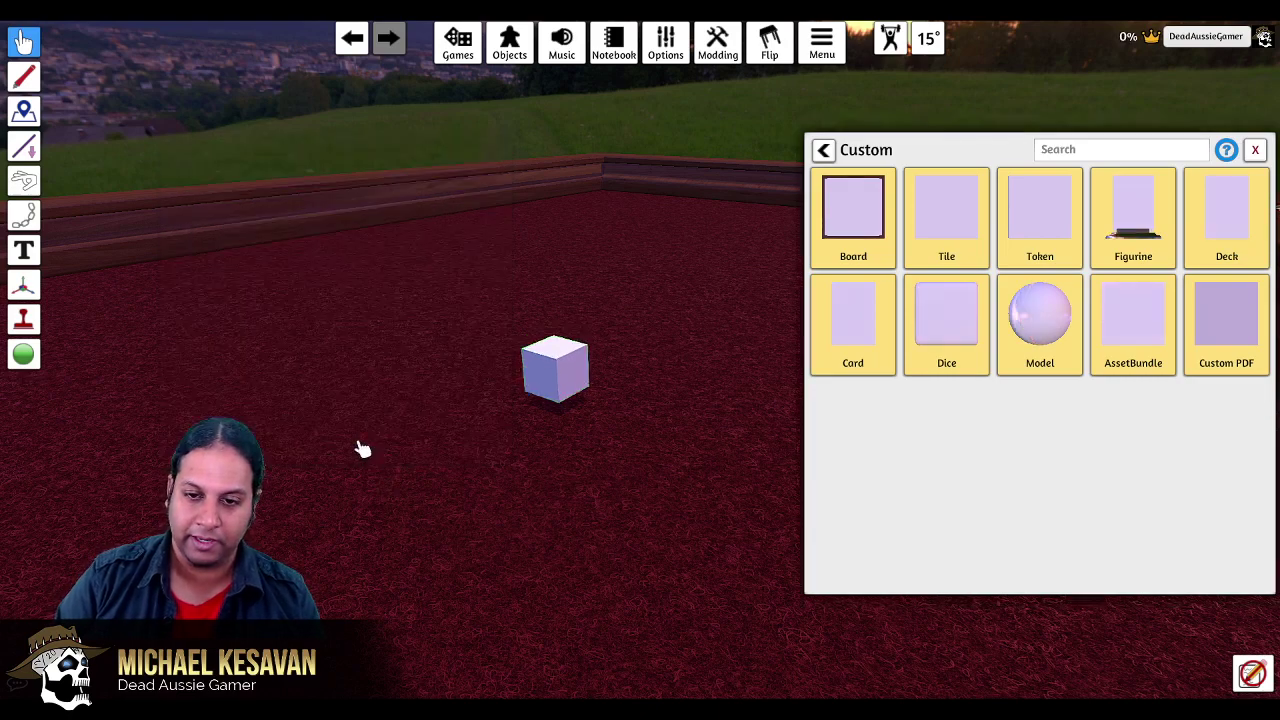
Step: Move the elf figurine toward the table centre, rotate it to face the camera, and close the Custom panel
{"action": "scroll", "coordinate": [589, 517], "scroll_direction": "up", "scroll_amount": 5}
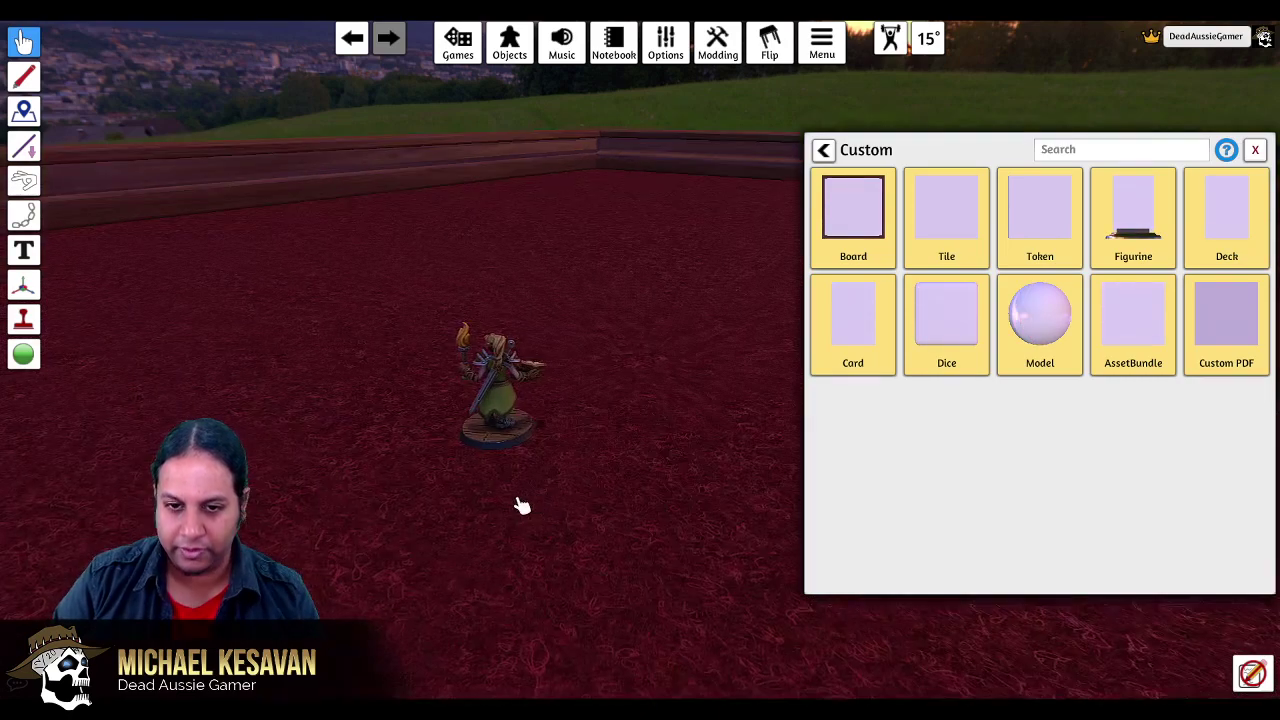
{"action": "left_click_drag", "start_coordinate": [548, 531], "coordinate": [526, 512]}
{"action": "key", "text": "e"}
{"action": "key", "text": "e"}
{"action": "key", "text": "e"}
{"action": "key", "text": "e"}
{"action": "key", "text": "e"}
{"action": "key", "text": "e"}
{"action": "key", "text": "e"}
{"action": "key", "text": "e"}
{"action": "key", "text": "e"}
{"action": "key", "text": "e"}
{"action": "key", "text": "e"}
{"action": "key", "text": "e"}
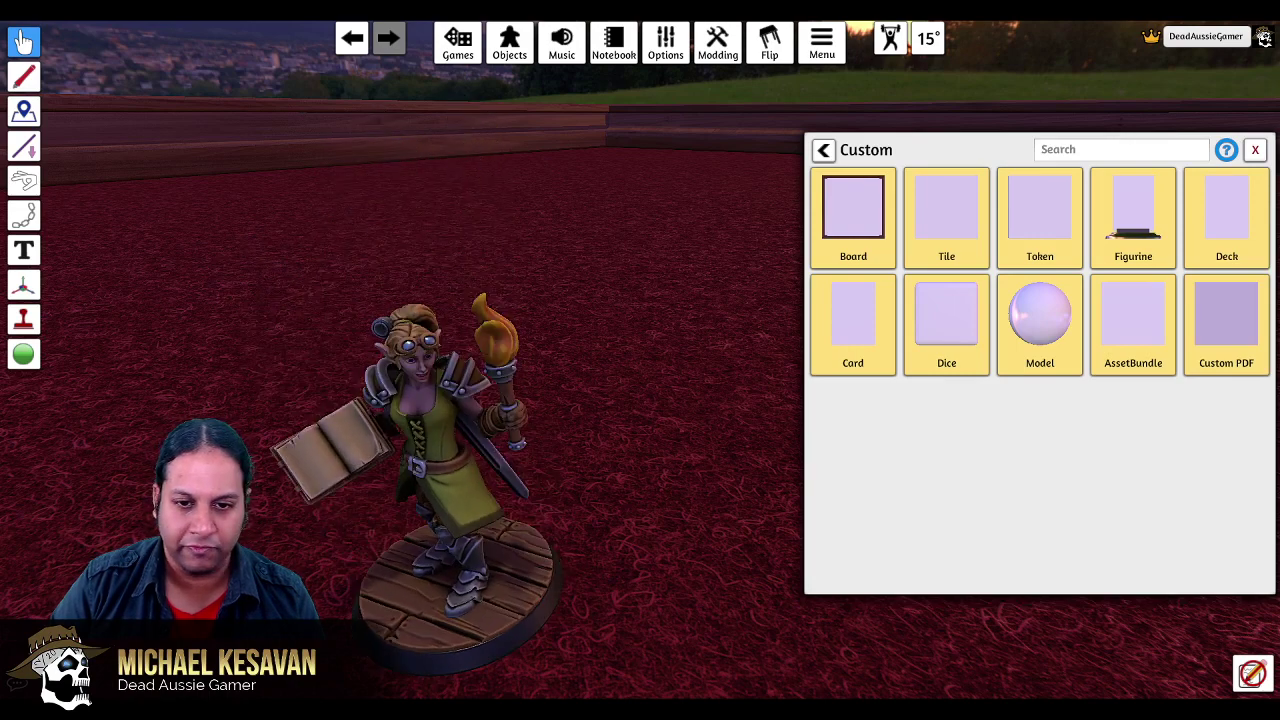
{"action": "left_click", "coordinate": [1249, 148]}
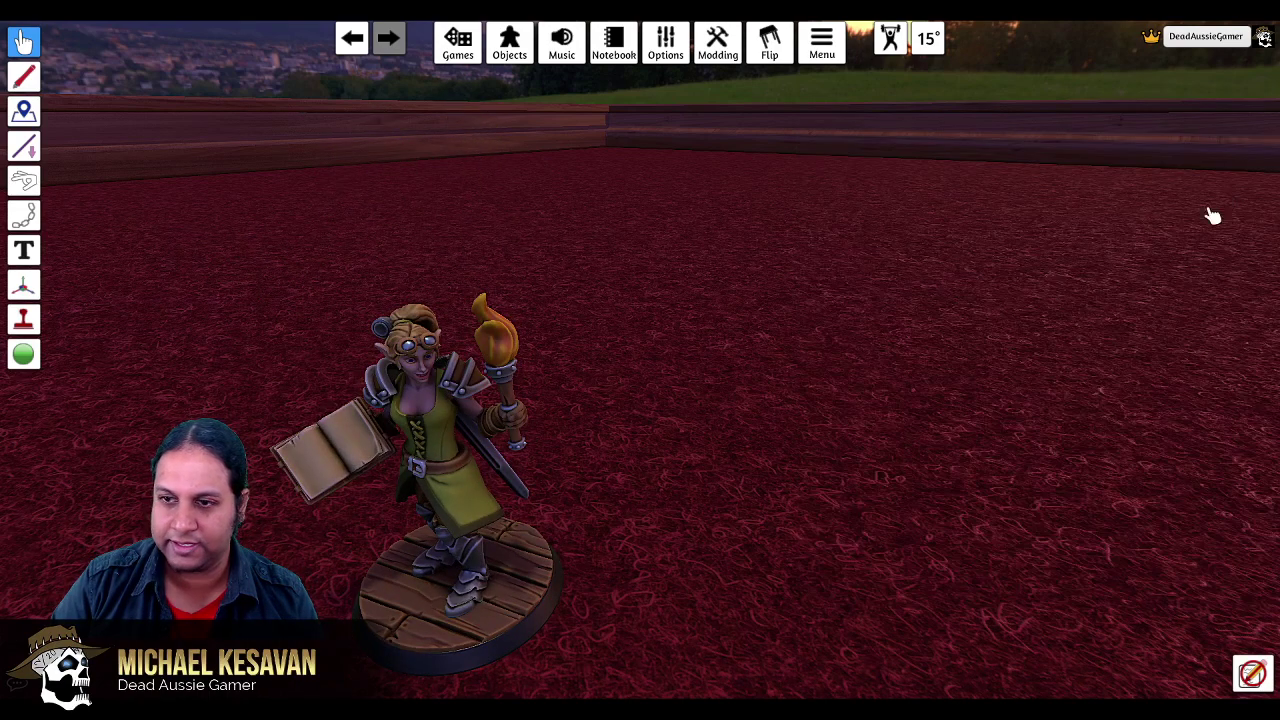
{"action": "scroll", "coordinate": [640, 560], "scroll_direction": "down", "scroll_amount": 3}
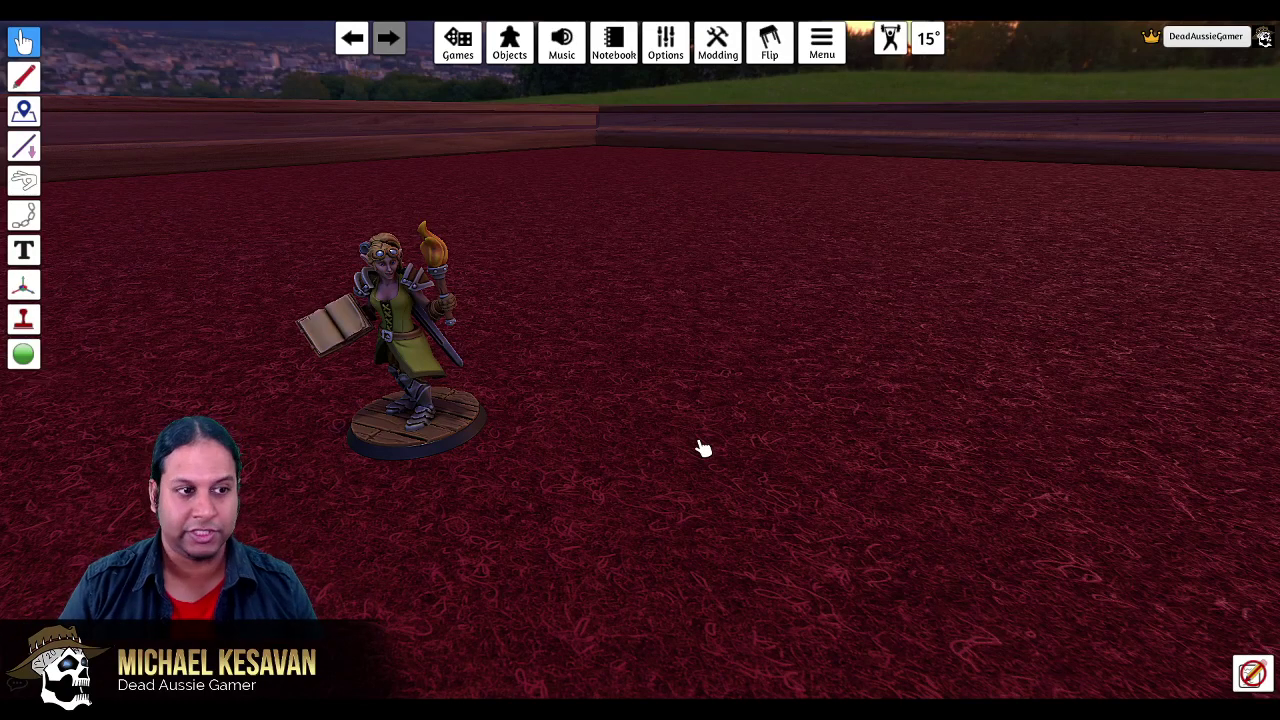
Step: Place another Custom AssetBundle object from Objects > Components > Custom onto the table
{"action": "left_click", "coordinate": [509, 45]}
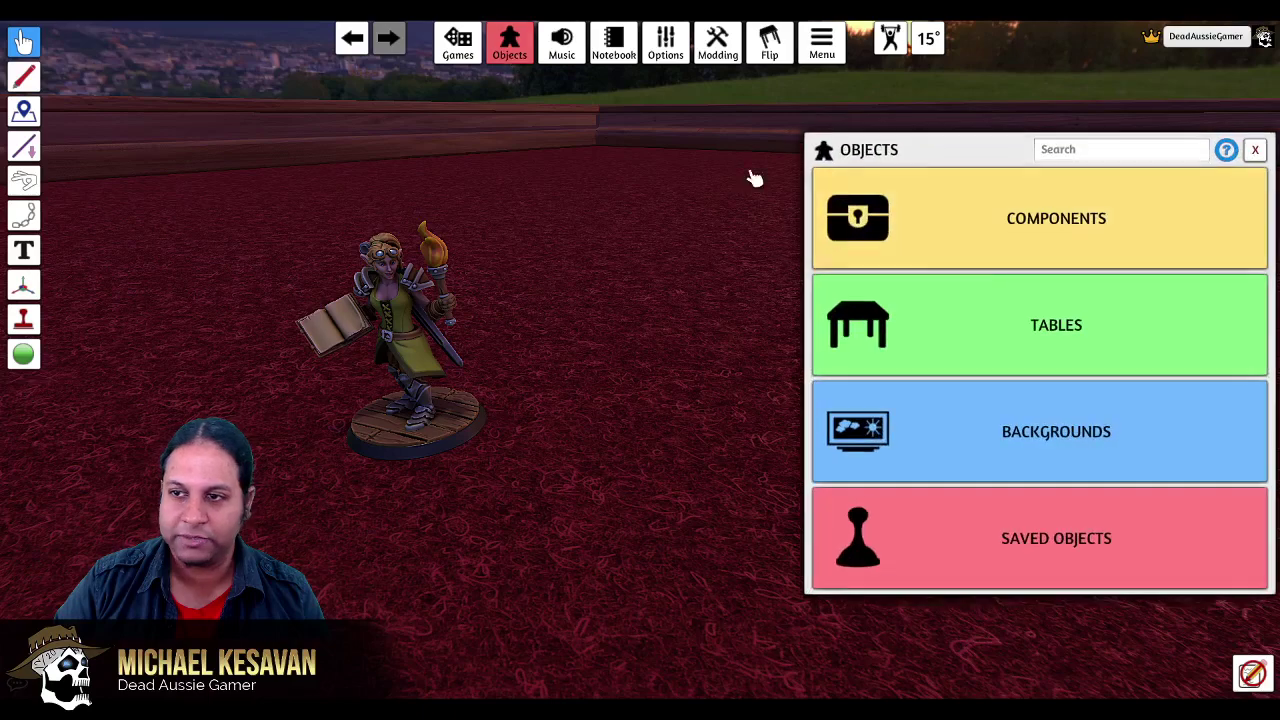
{"action": "left_click", "coordinate": [1095, 228]}
{"action": "left_click", "coordinate": [851, 320]}
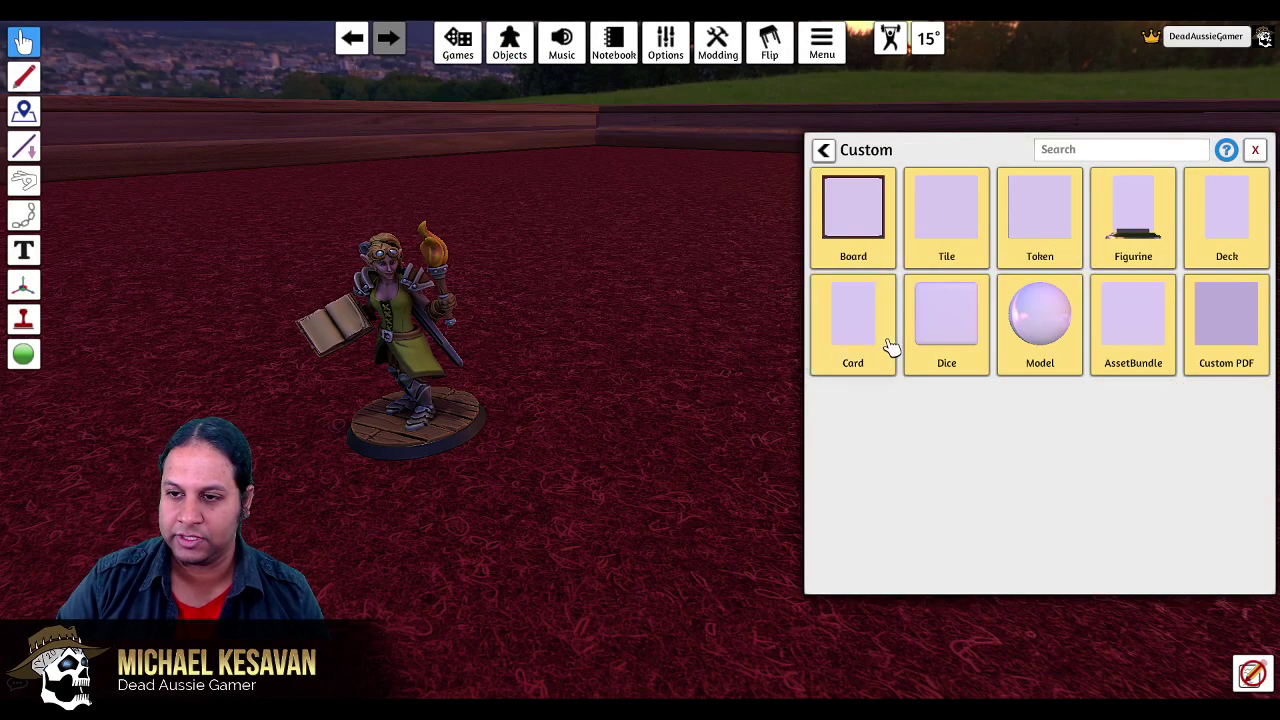
{"action": "left_click", "coordinate": [1114, 268]}
{"action": "left_click", "coordinate": [814, 390]}
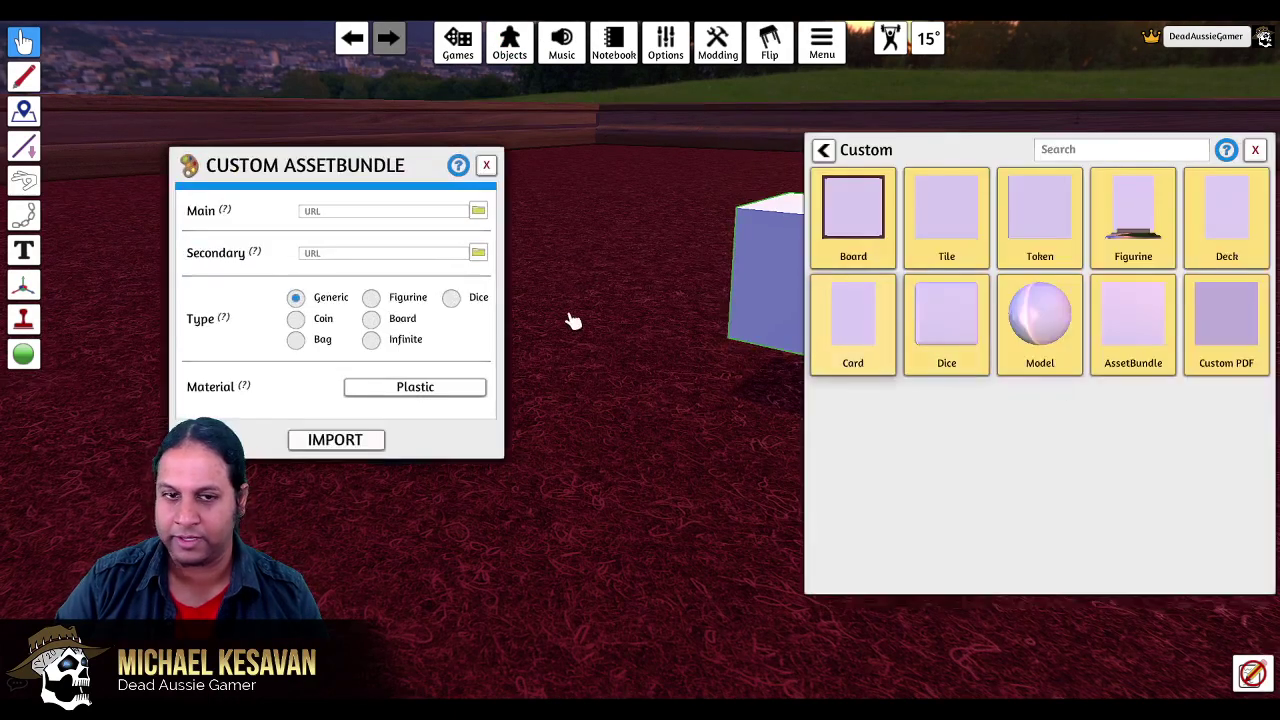
Step: Load the No Flesh .unity3d file, upload it to the cloud, set type Figurine, and import
{"action": "left_click", "coordinate": [478, 211]}
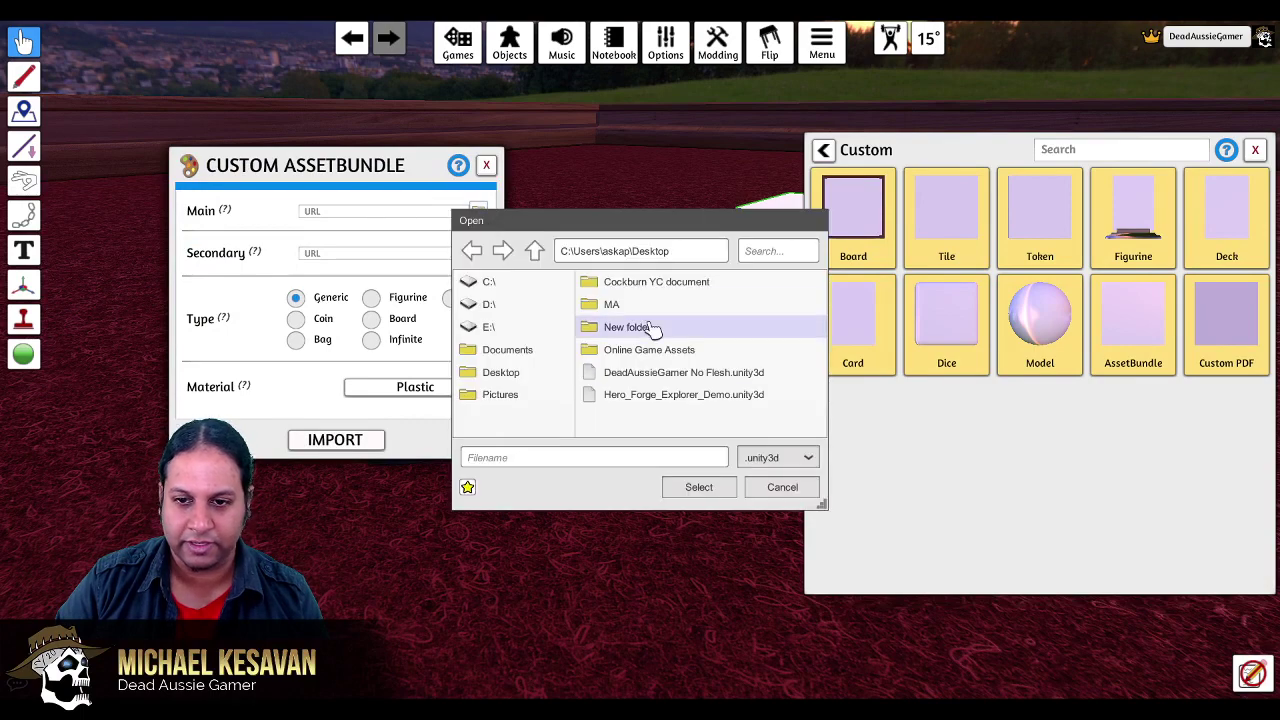
{"action": "left_click", "coordinate": [686, 380]}
{"action": "left_click", "coordinate": [702, 486]}
{"action": "left_click", "coordinate": [598, 390]}
{"action": "left_click", "coordinate": [600, 397]}
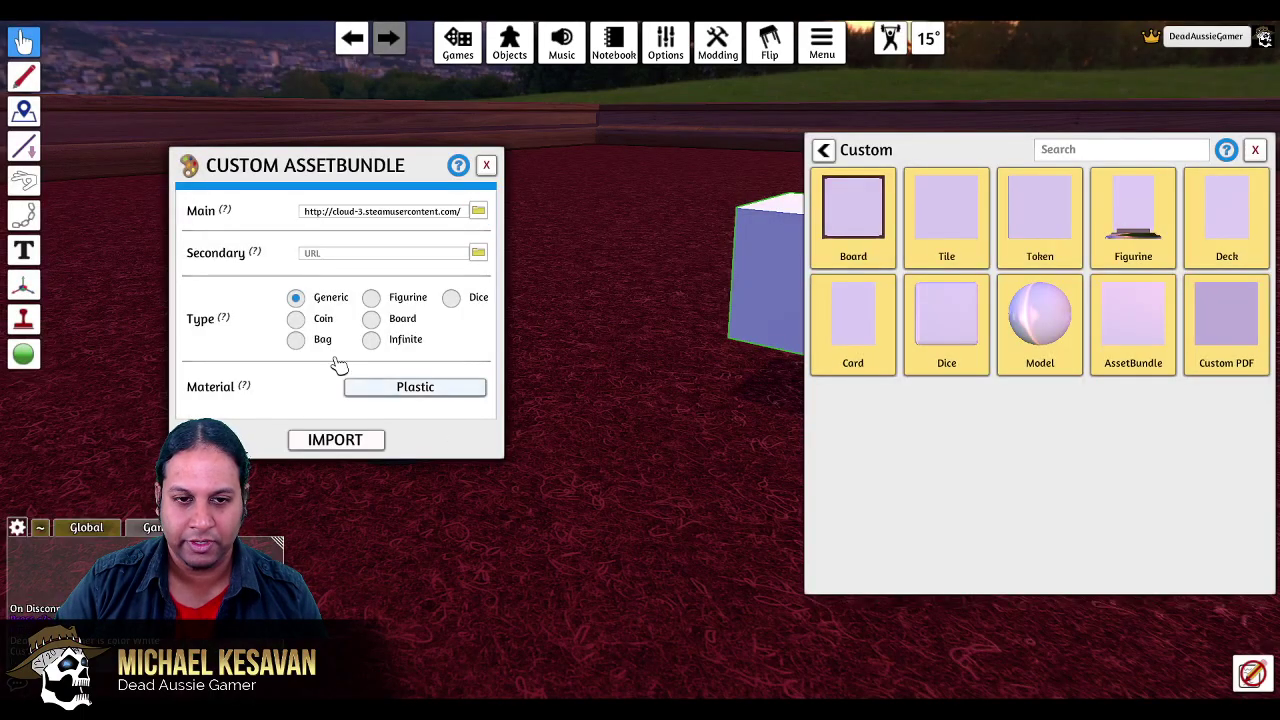
{"action": "left_click", "coordinate": [372, 298]}
{"action": "left_click", "coordinate": [371, 443]}
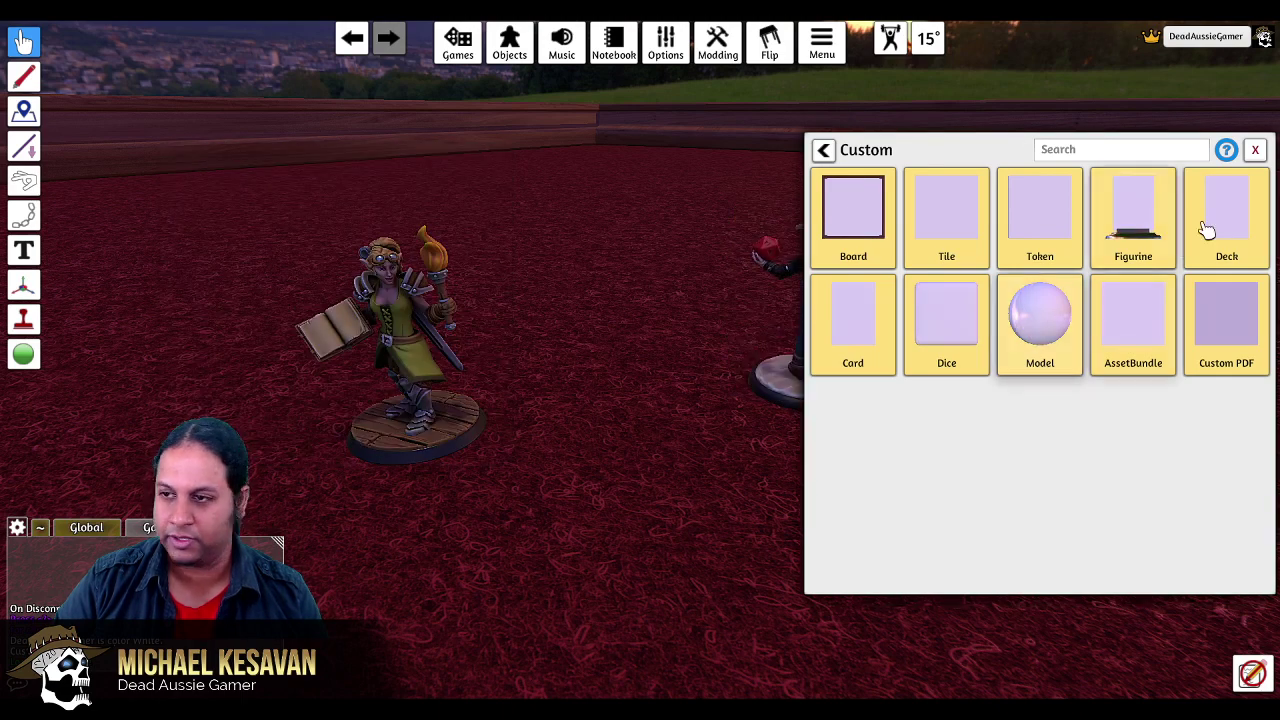
Step: Close the Custom panel, move the skeleton beside the elf, and rotate it to face the camera
{"action": "left_click", "coordinate": [1256, 150]}
{"action": "left_click_drag", "start_coordinate": [838, 362], "coordinate": [815, 550]}
{"action": "key", "text": "q"}
{"action": "key", "text": "q"}
{"action": "key", "text": "q"}
{"action": "key", "text": "q"}
{"action": "key", "text": "q"}
{"action": "key", "text": "q"}
{"action": "key", "text": "q"}
{"action": "key", "text": "q"}
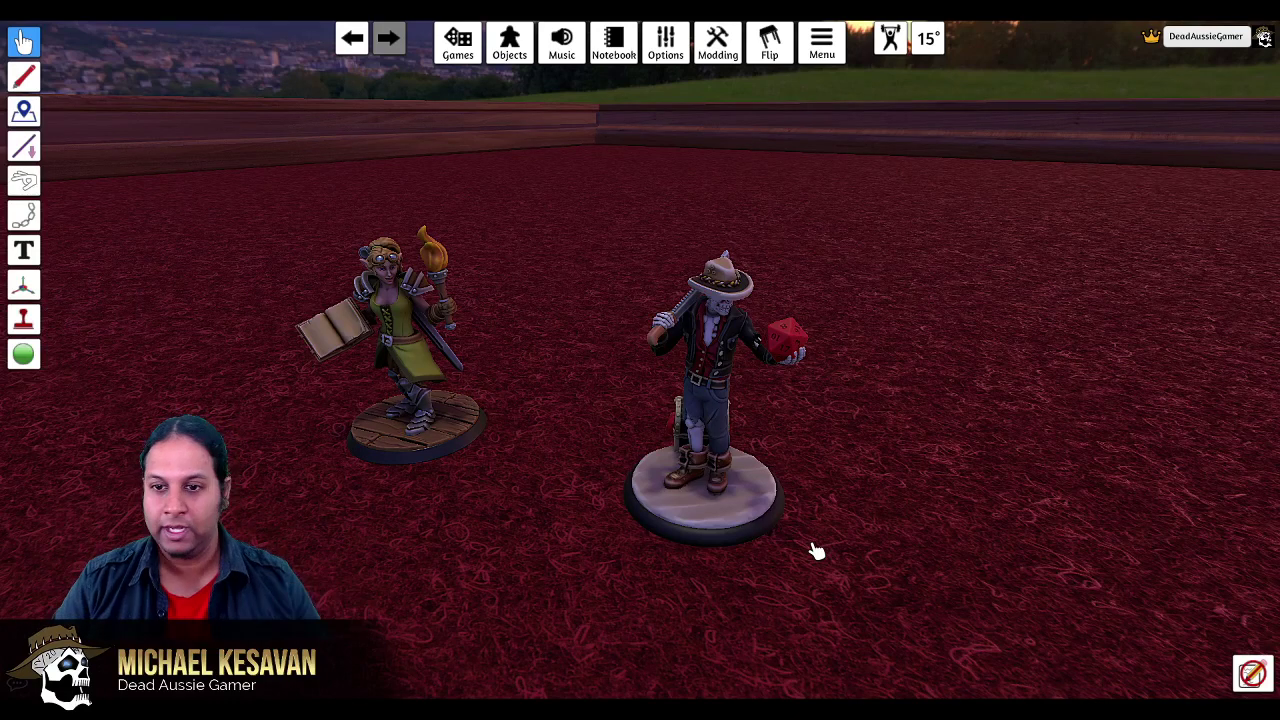
Step: Drag the skeleton cowboy figurine to a new spot on the table
{"action": "left_click_drag", "start_coordinate": [763, 460], "coordinate": [723, 420]}
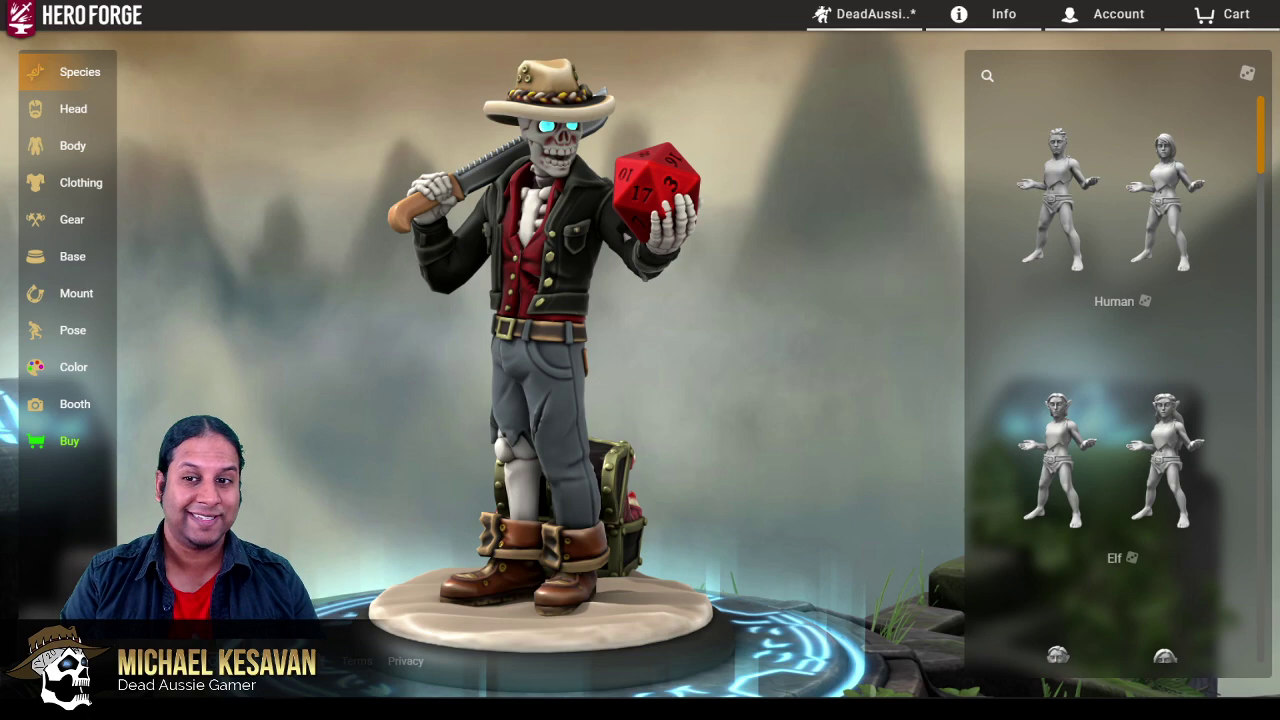
Step: Review the skeleton's Buy options down to the $7.99 3D Tabletop Download, then switch to the photo Booth
{"action": "left_click", "coordinate": [55, 441]}
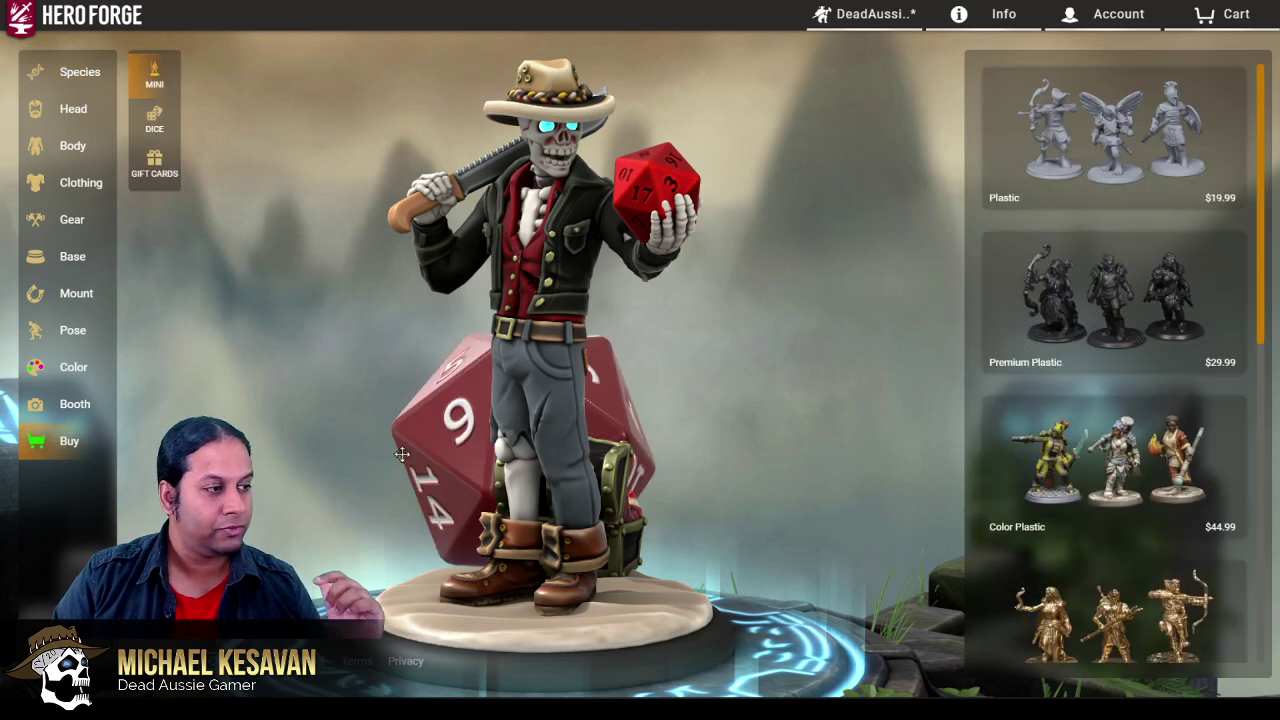
{"action": "scroll", "coordinate": [1100, 420], "scroll_direction": "down", "scroll_amount": 8}
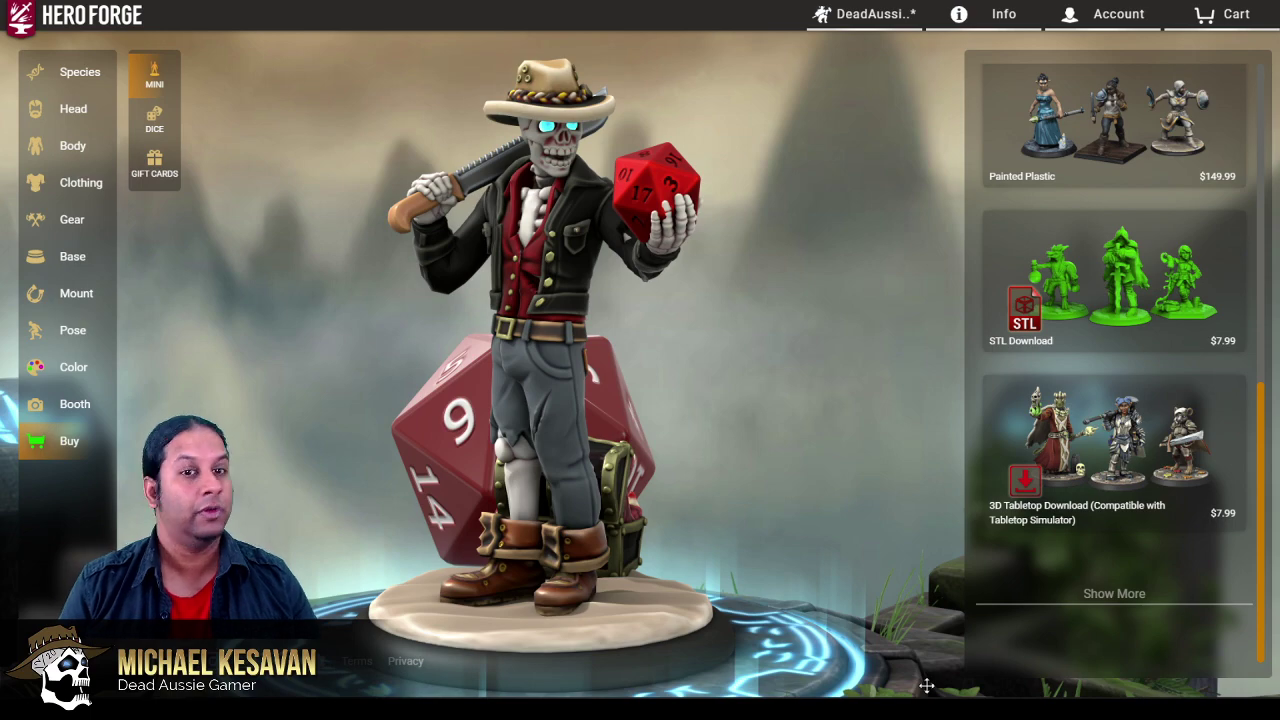
{"action": "left_click", "coordinate": [40, 403]}
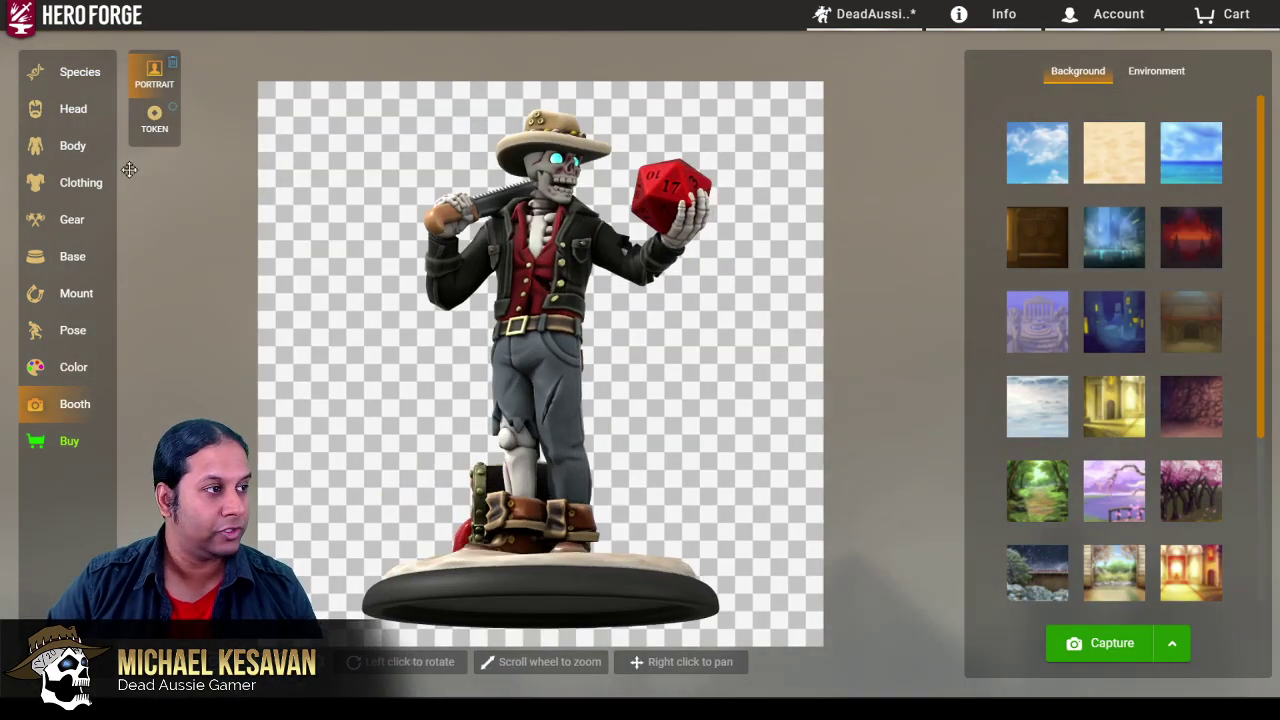
Step: Switch the booth to Token, try Infernal Frame, then choose the blank frameless preset and TopDown camera
{"action": "left_click", "coordinate": [154, 118]}
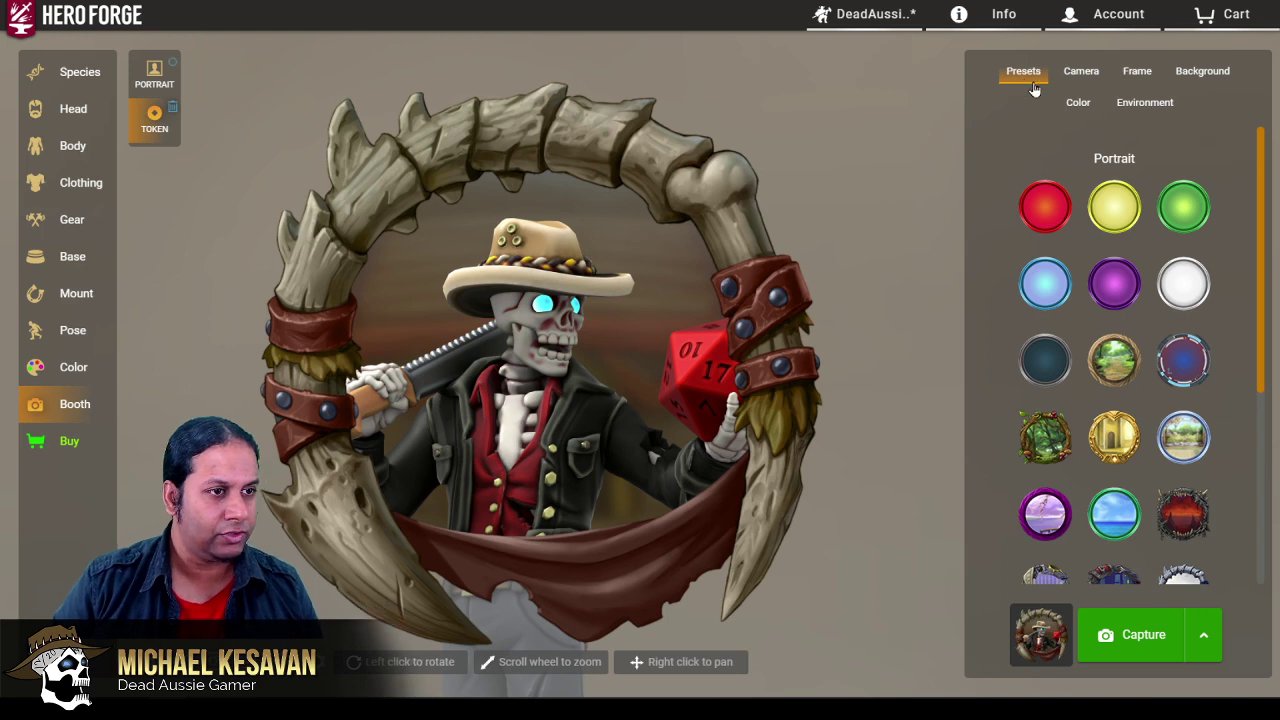
{"action": "left_click", "coordinate": [1181, 514]}
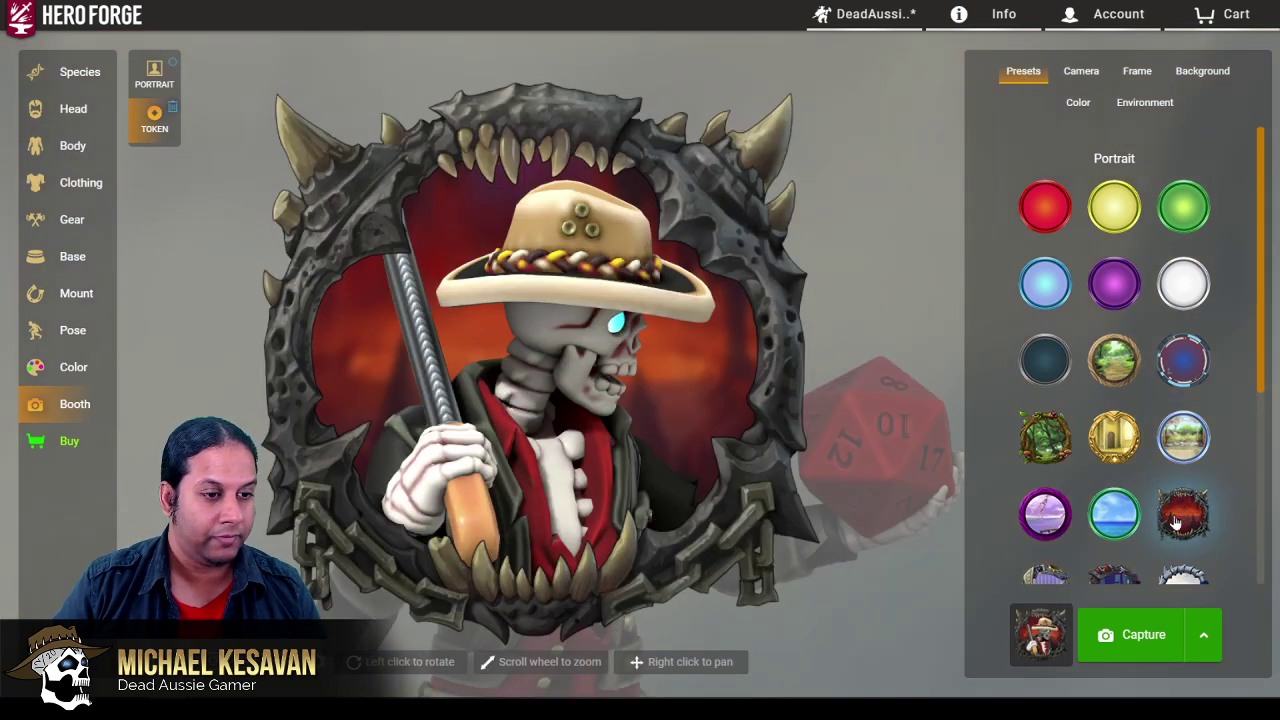
{"action": "scroll", "coordinate": [1183, 491], "scroll_direction": "down", "scroll_amount": 4}
{"action": "left_click", "coordinate": [1183, 491]}
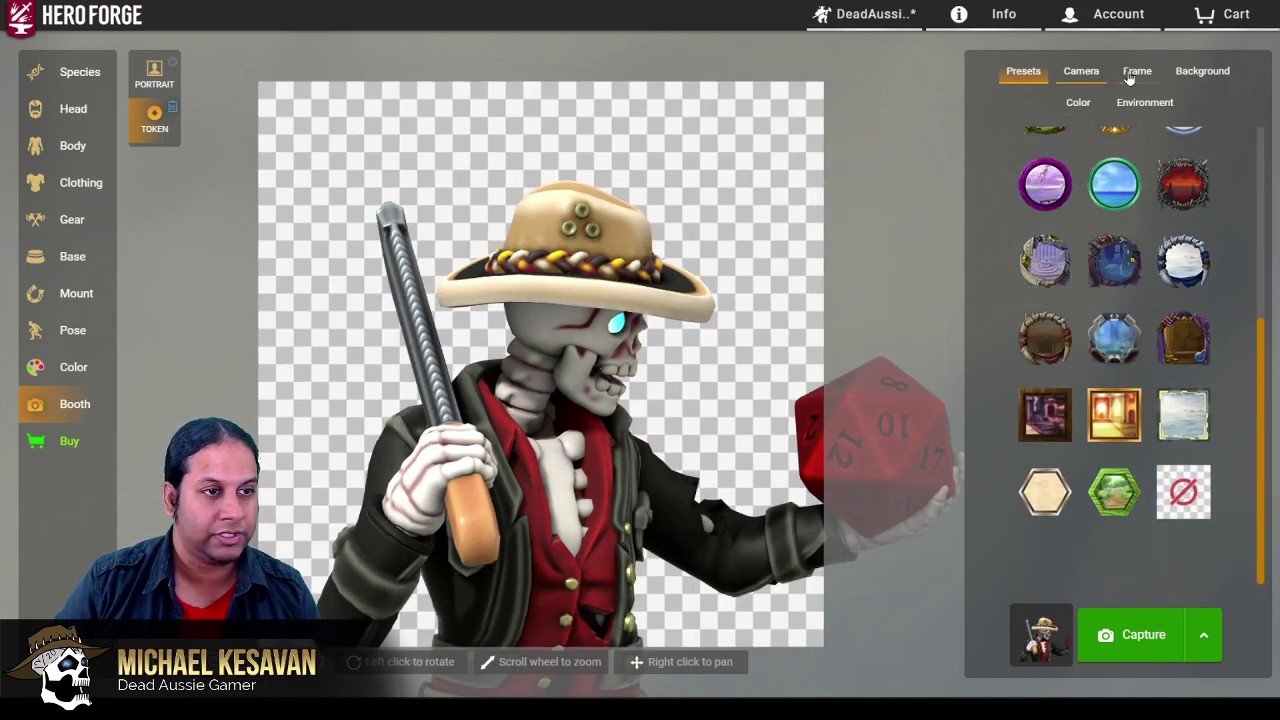
{"action": "left_click", "coordinate": [1081, 71]}
{"action": "left_click", "coordinate": [1114, 330]}
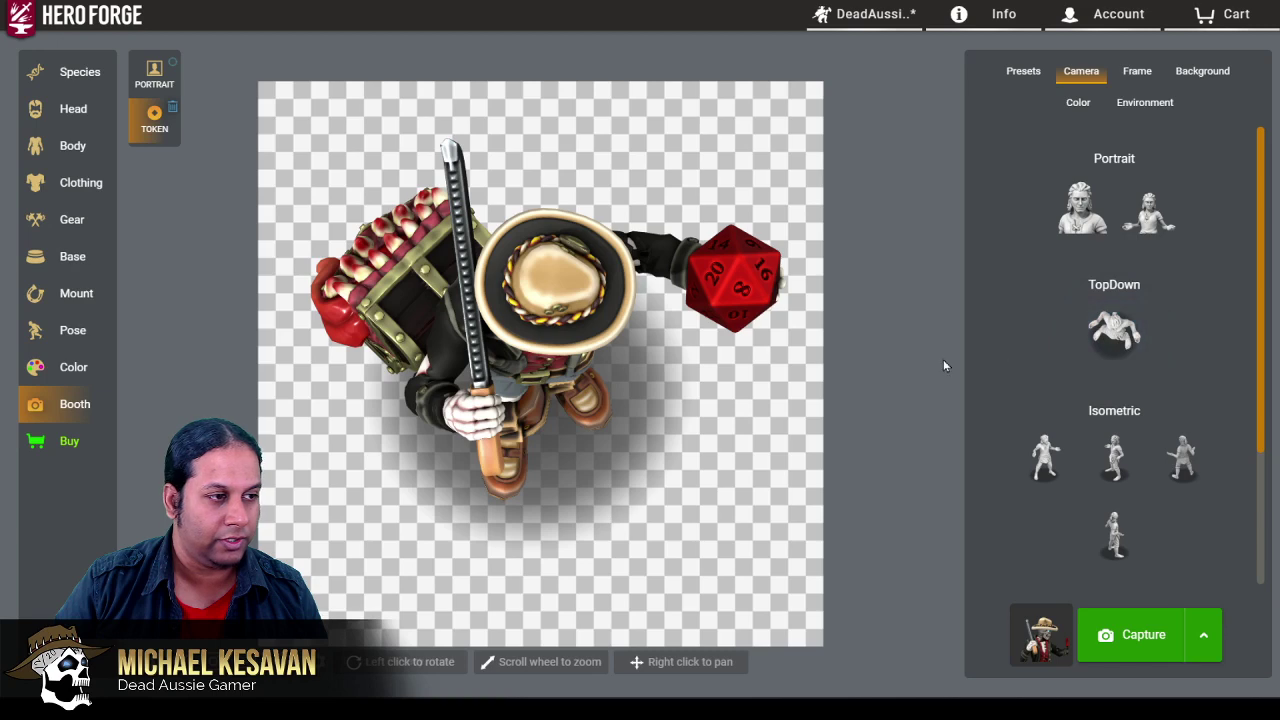